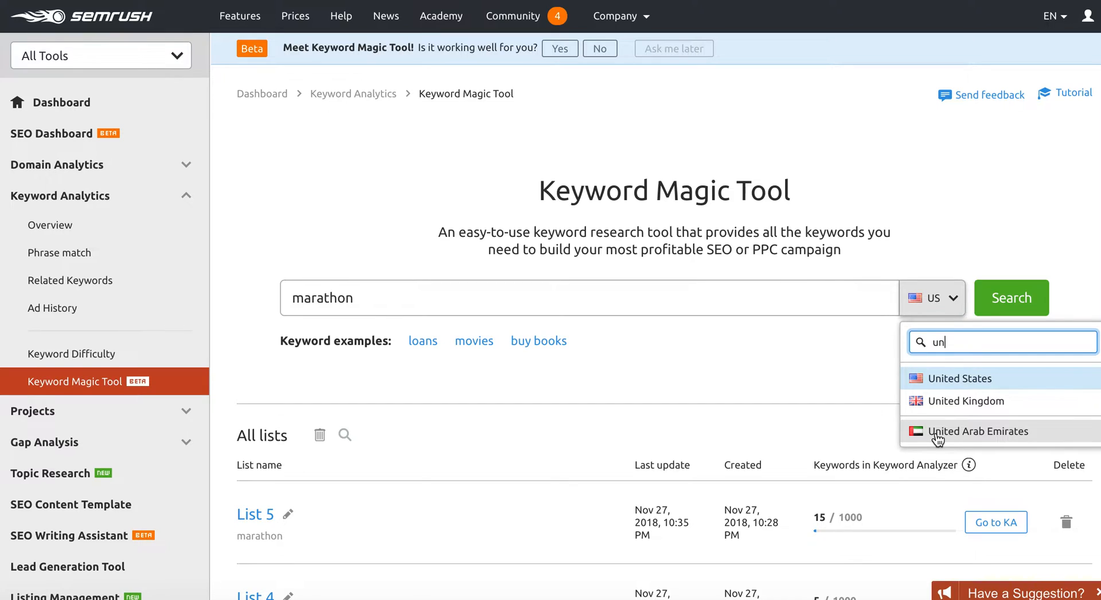
- Search for marathon keywords in the United Arab Emirates database
left_click(937, 435)
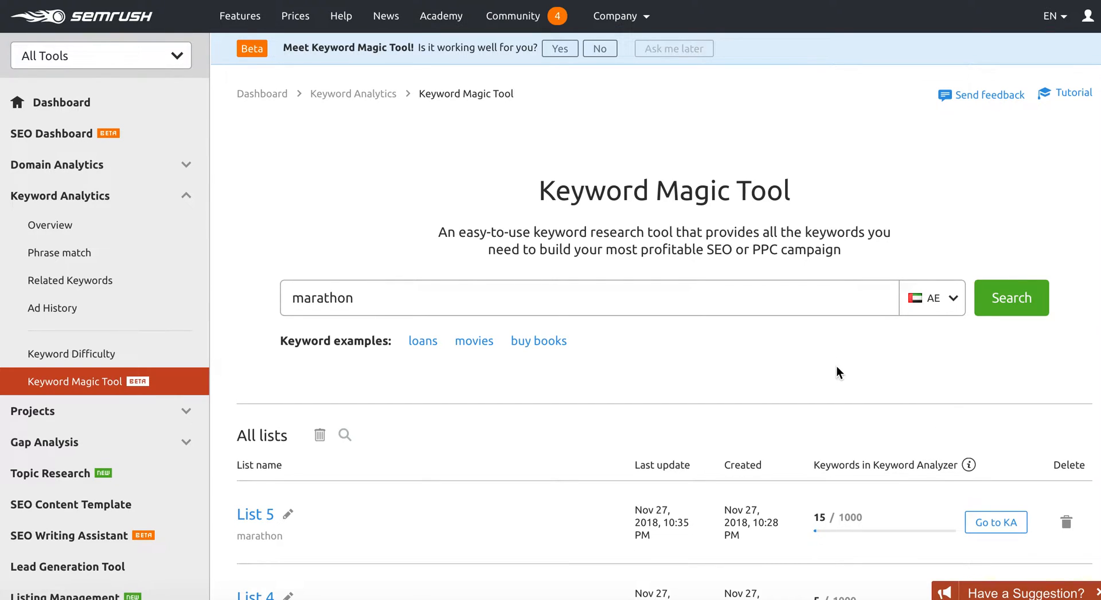
left_click(1013, 308)
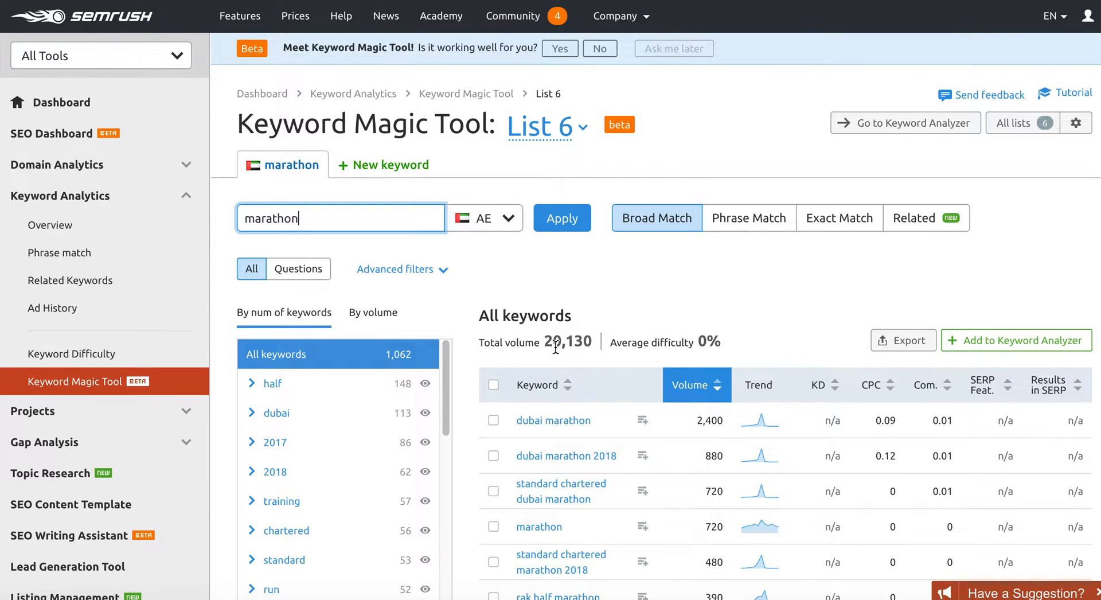
mouse_move(559, 348)
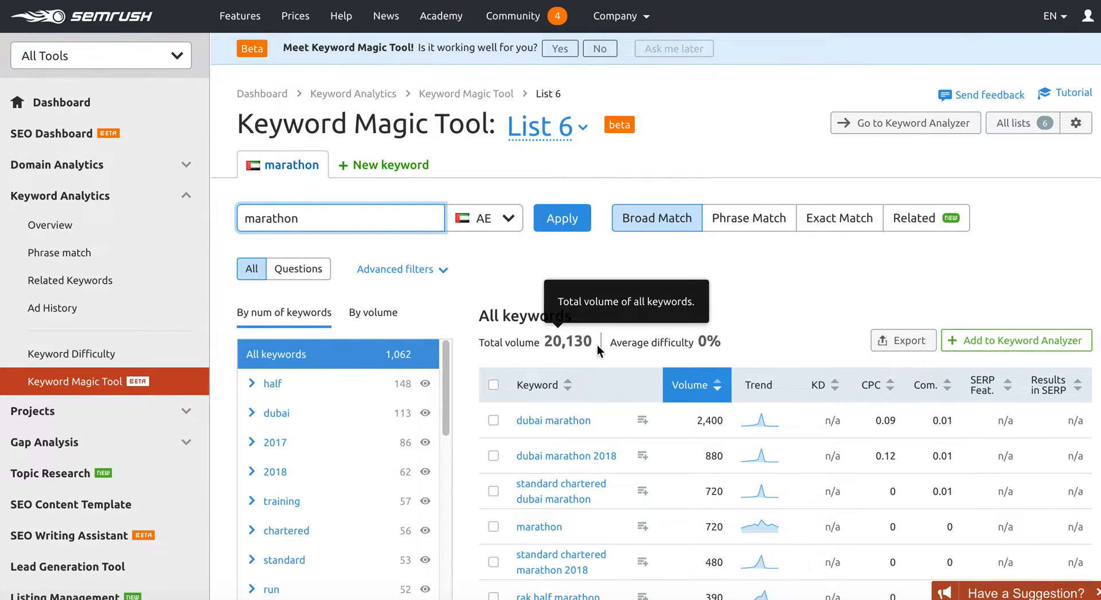
- Select the first six keywords, from dubai marathon through rak half marathon, plus marathon dubai 2018 and rak marathon
scroll(683, 298, "down", 2)
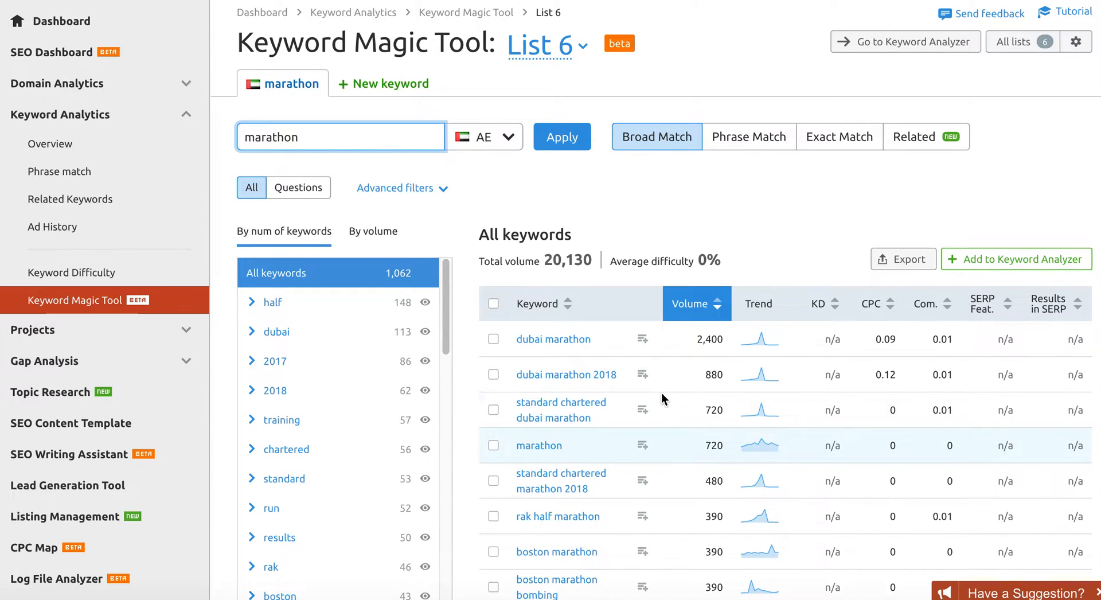
left_click(493, 340)
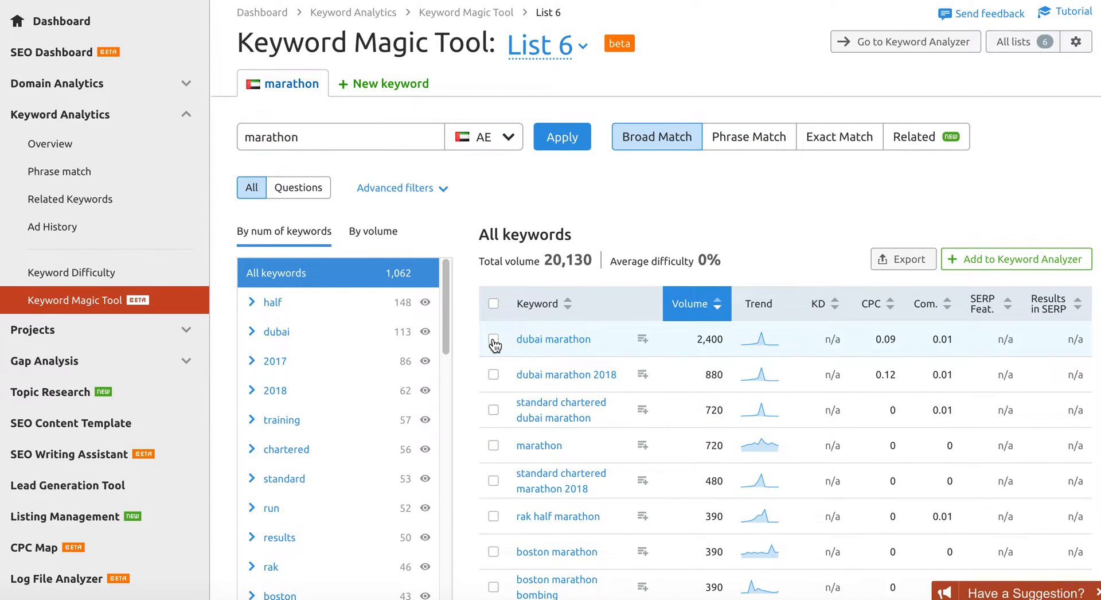
left_click(493, 376)
left_click(494, 410)
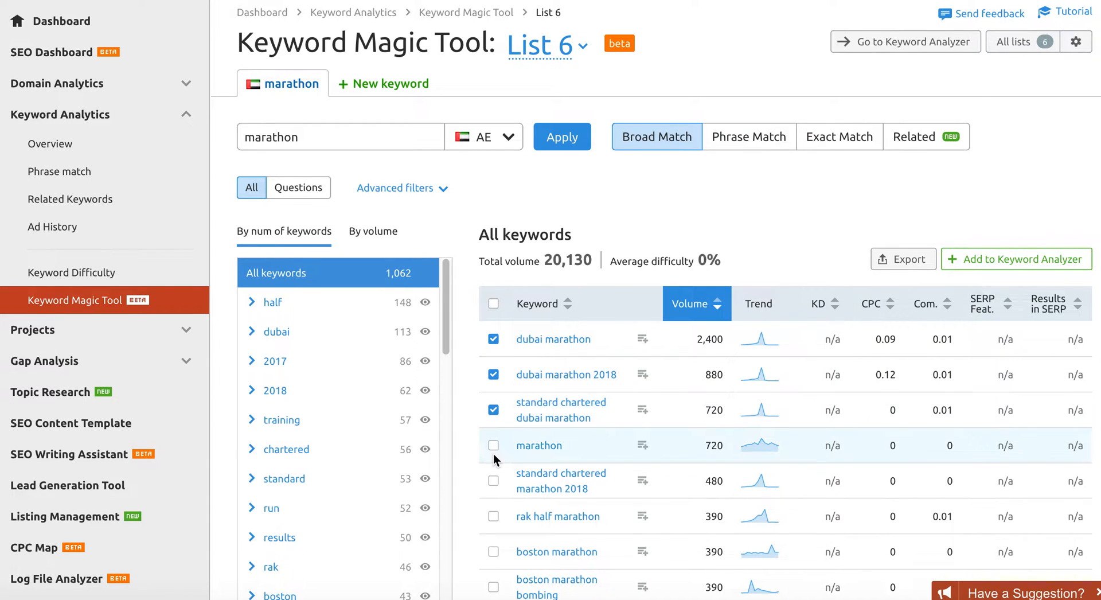
scroll(495, 454, "down", 3)
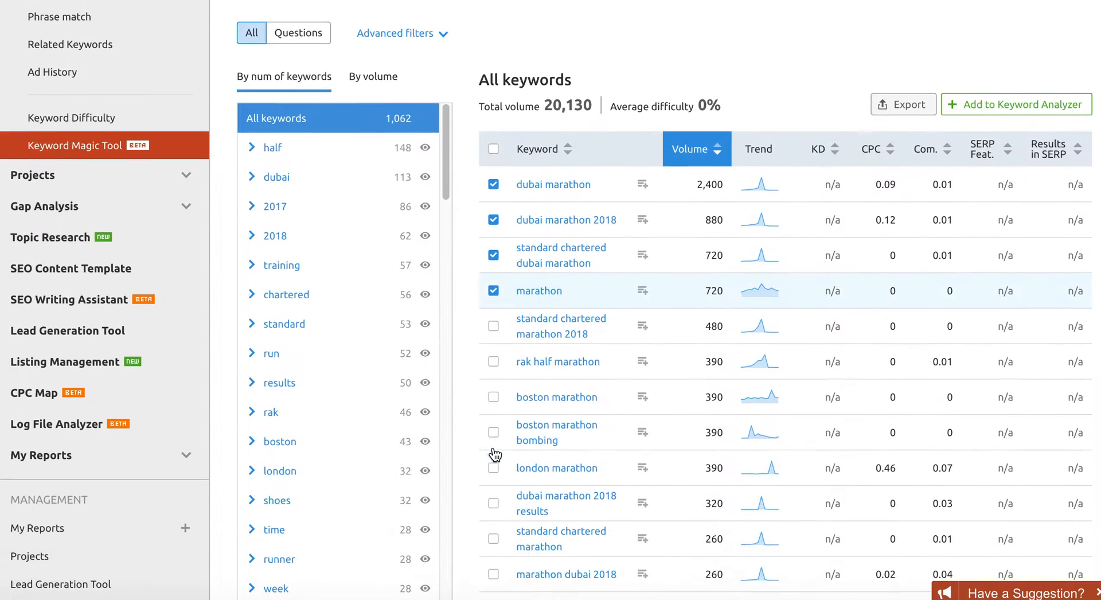
left_click(494, 325)
left_click(494, 359)
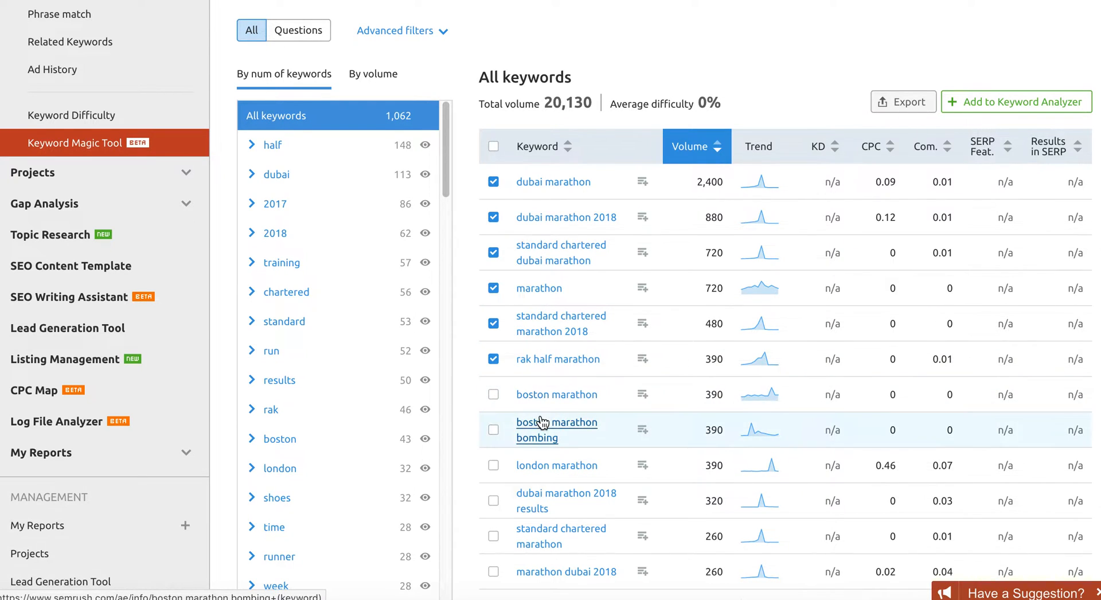
scroll(534, 422, "down", 3)
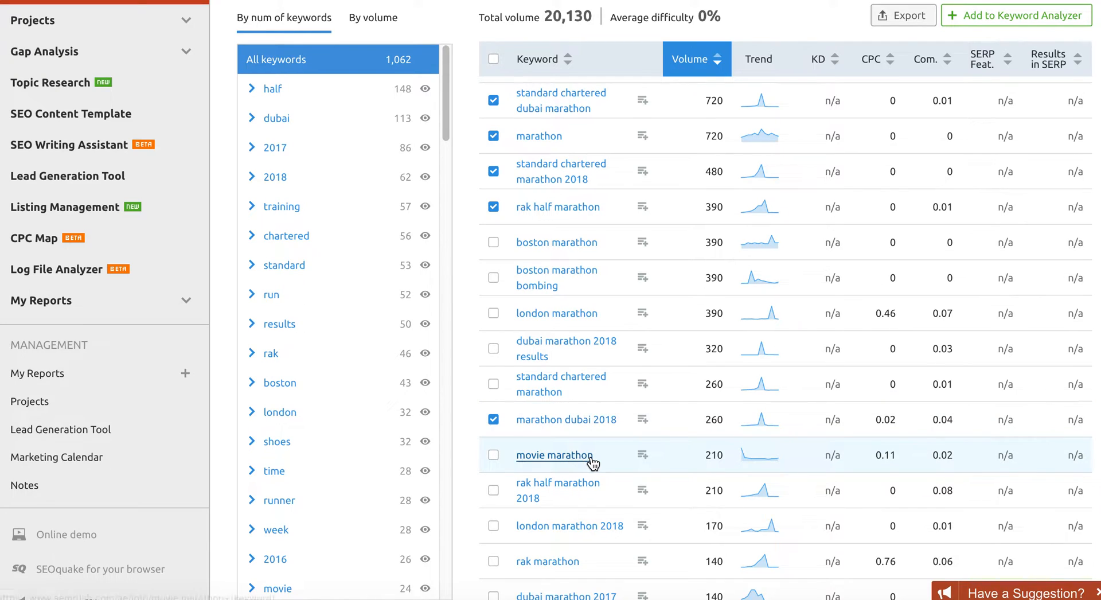
scroll(590, 457, "down", 3)
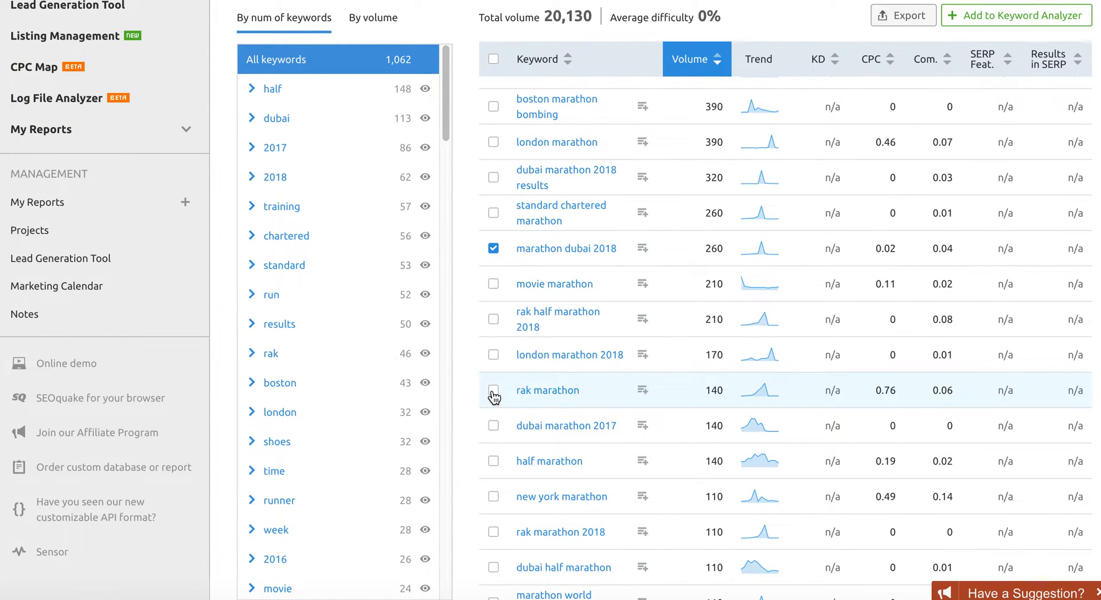
scroll(494, 396, "down", 2)
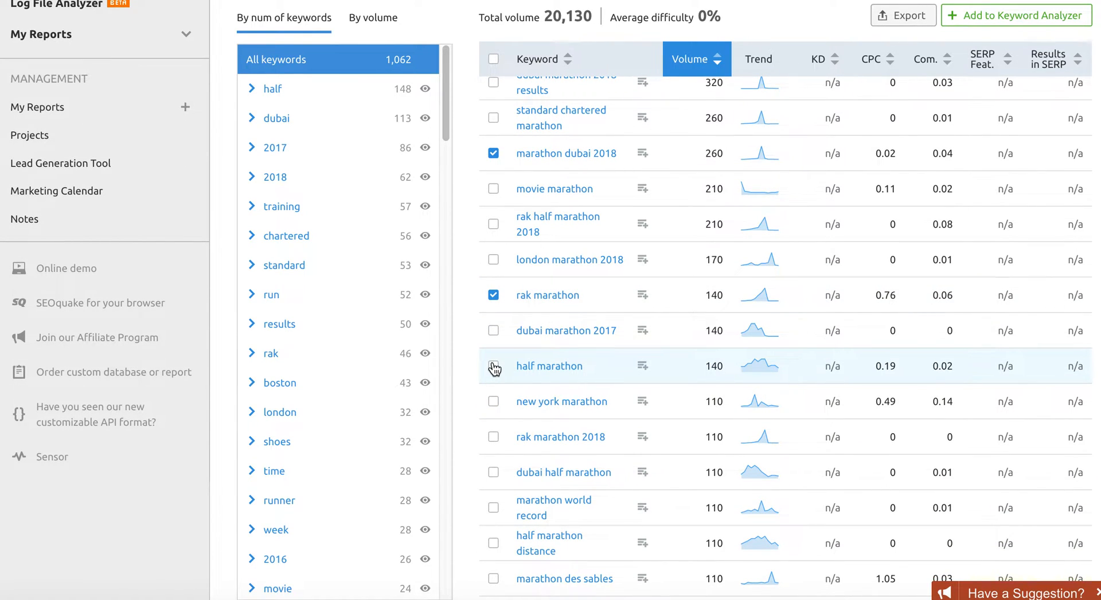
- Add only the selected keywords from the full marathon list to Keyword Analyzer
scroll(493, 367, "up", 8)
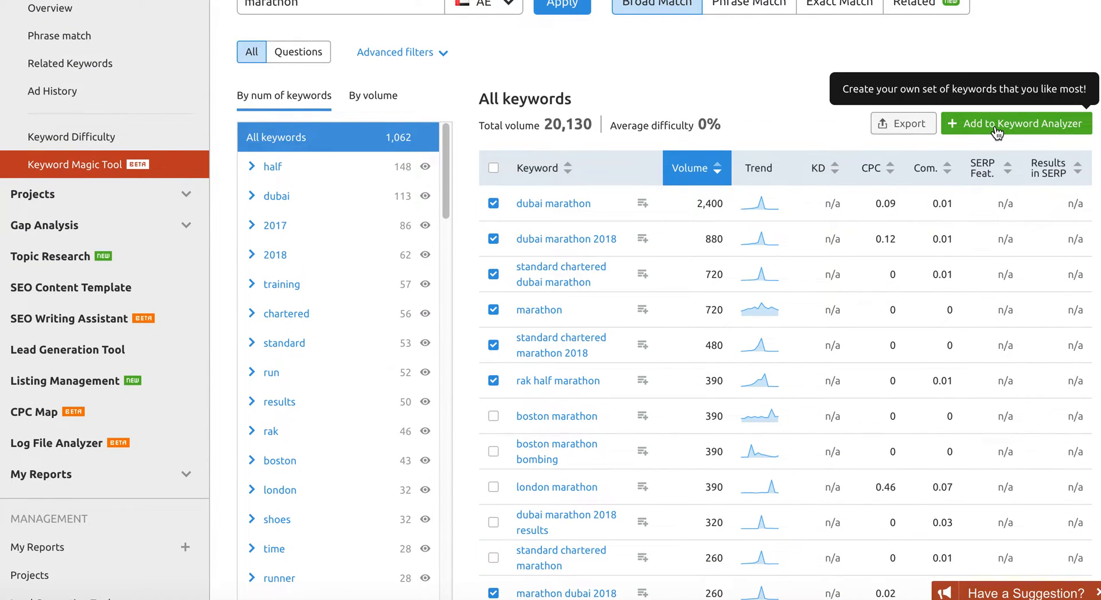
left_click(997, 132)
left_click(1035, 175)
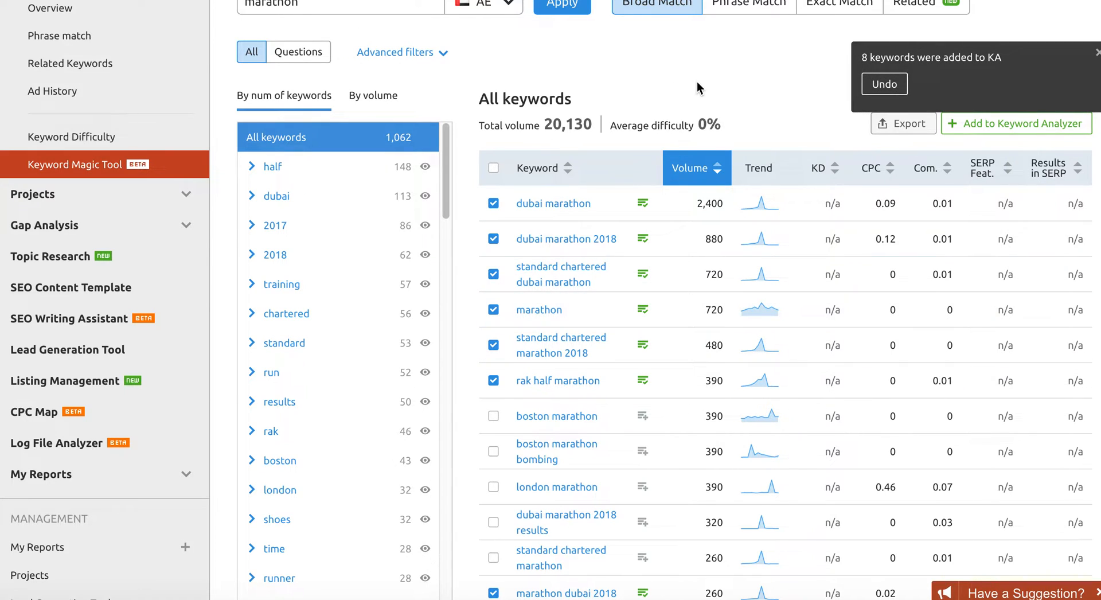
- Filter the keywords to the training group and select the first five, from marathon training exercises through half marathon training schedule
scroll(550, 98, "up", 2)
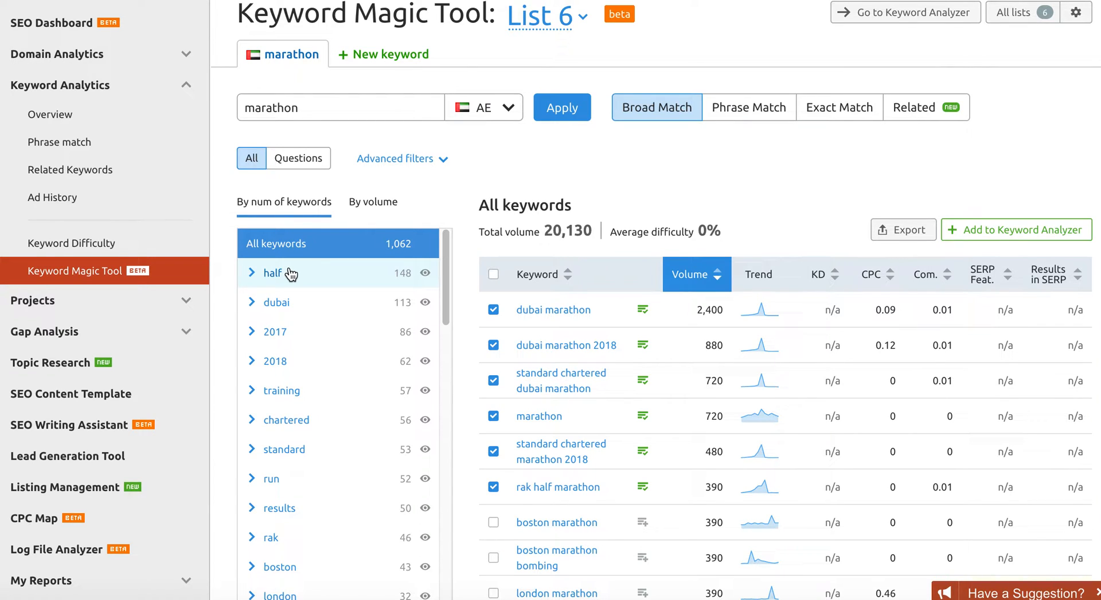
left_click(291, 393)
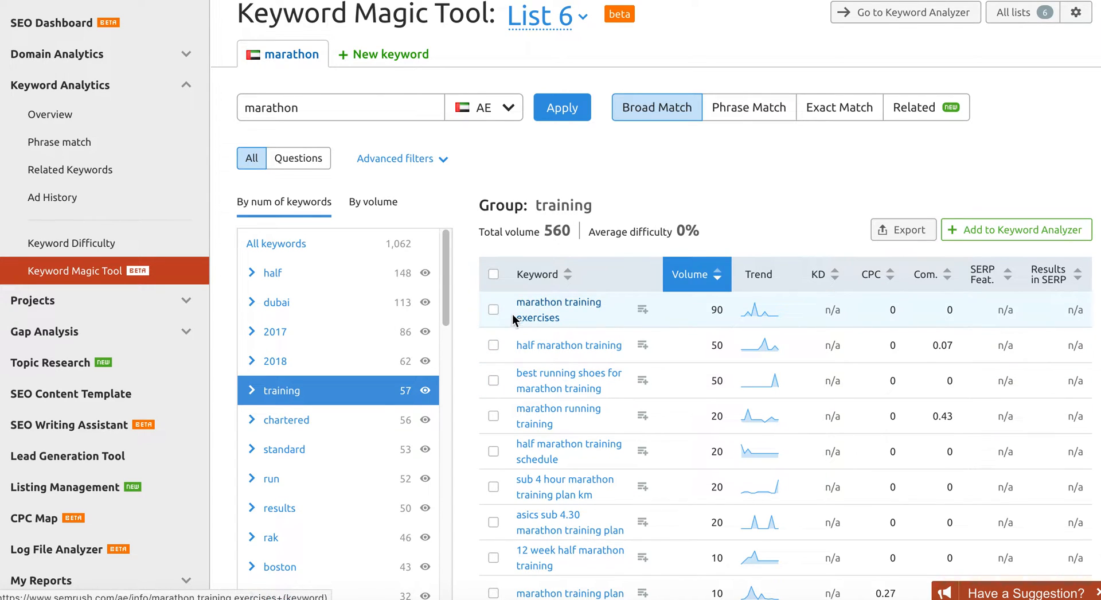
left_click(494, 311)
left_click(493, 346)
left_click(494, 381)
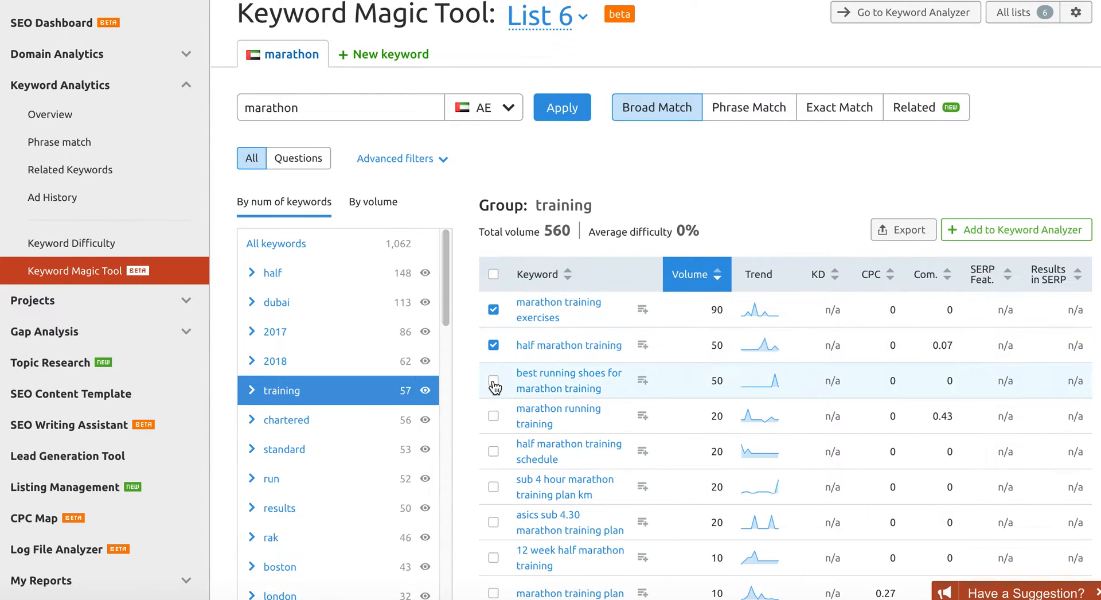
left_click(493, 422)
left_click(494, 453)
- Also select marathon training plan, training to run a half marathon, marathon training equipment and running shoes for marathon training
scroll(501, 497, "down", 2)
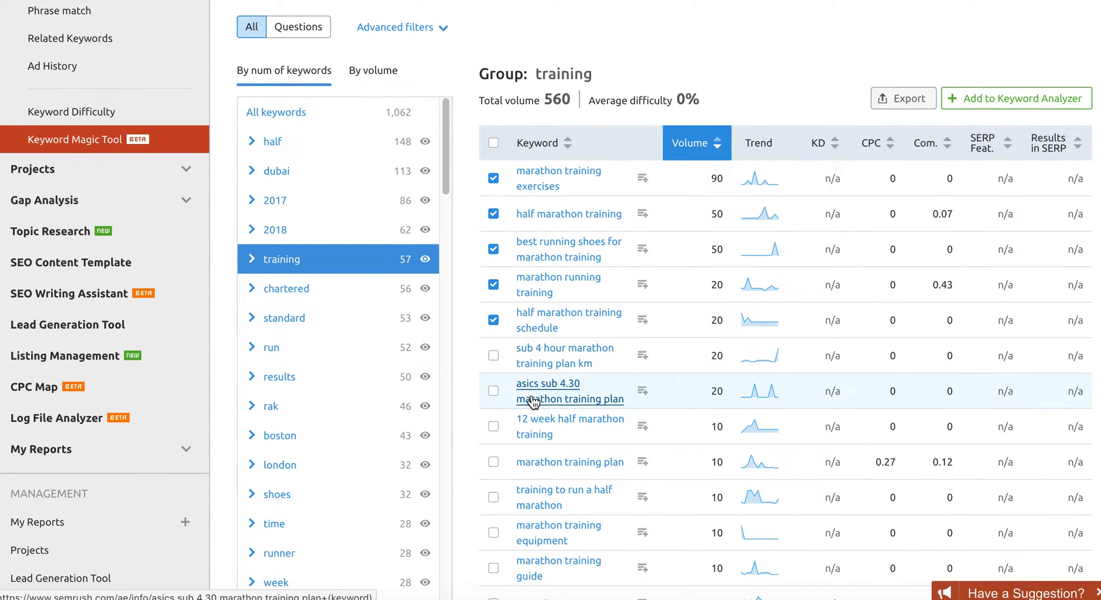
left_click(493, 462)
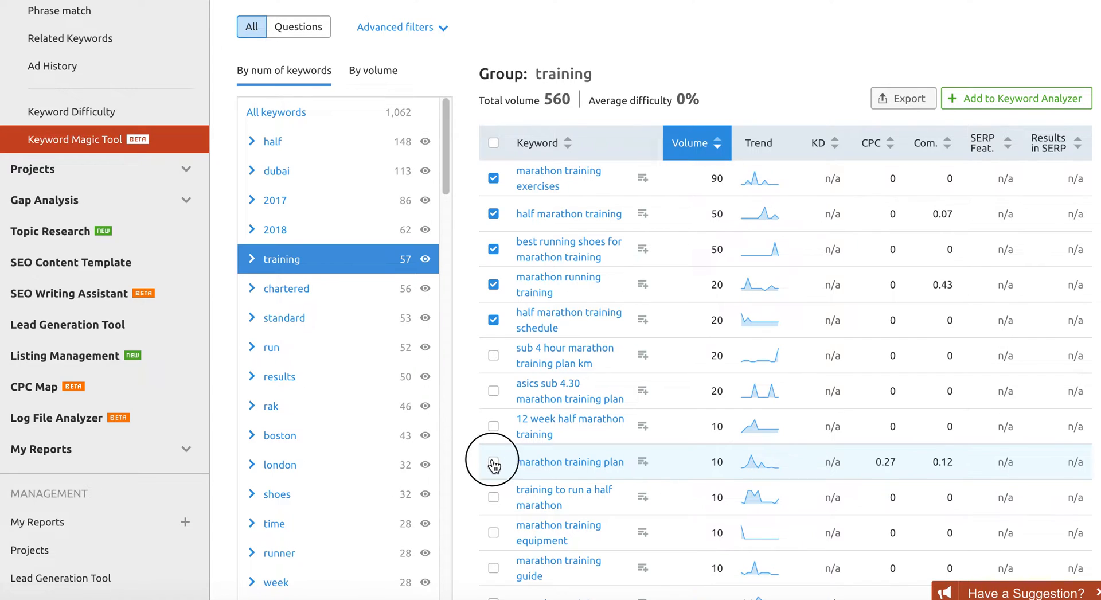
left_click(493, 497)
left_click(493, 534)
scroll(494, 537, "down", 2)
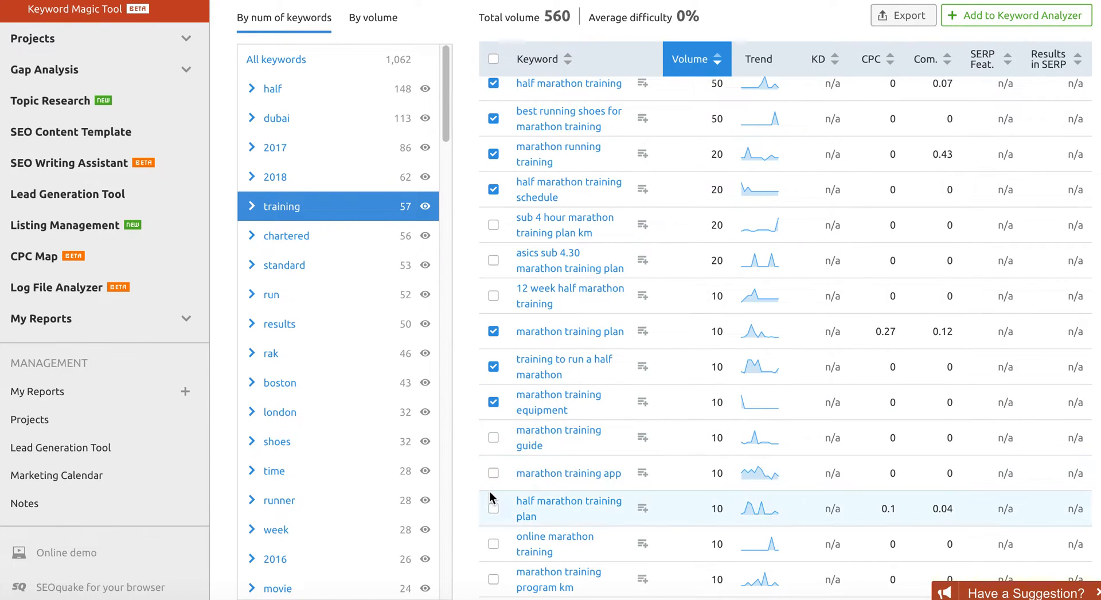
scroll(491, 495, "down", 1)
scroll(492, 497, "down", 3)
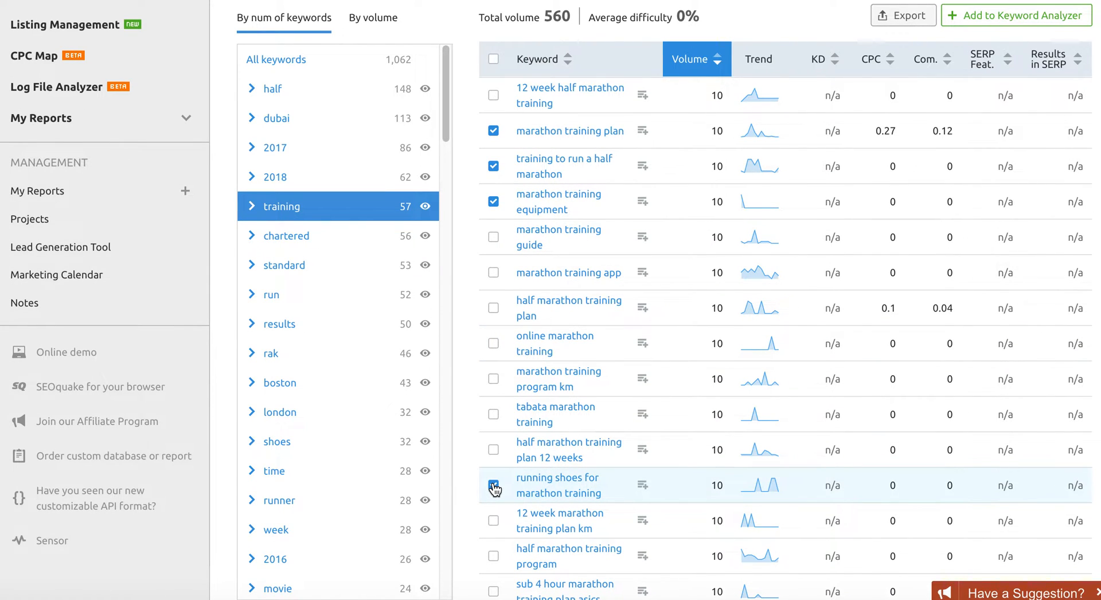
- Add only the selected training group keywords to Keyword Analyzer
scroll(590, 273, "up", 6)
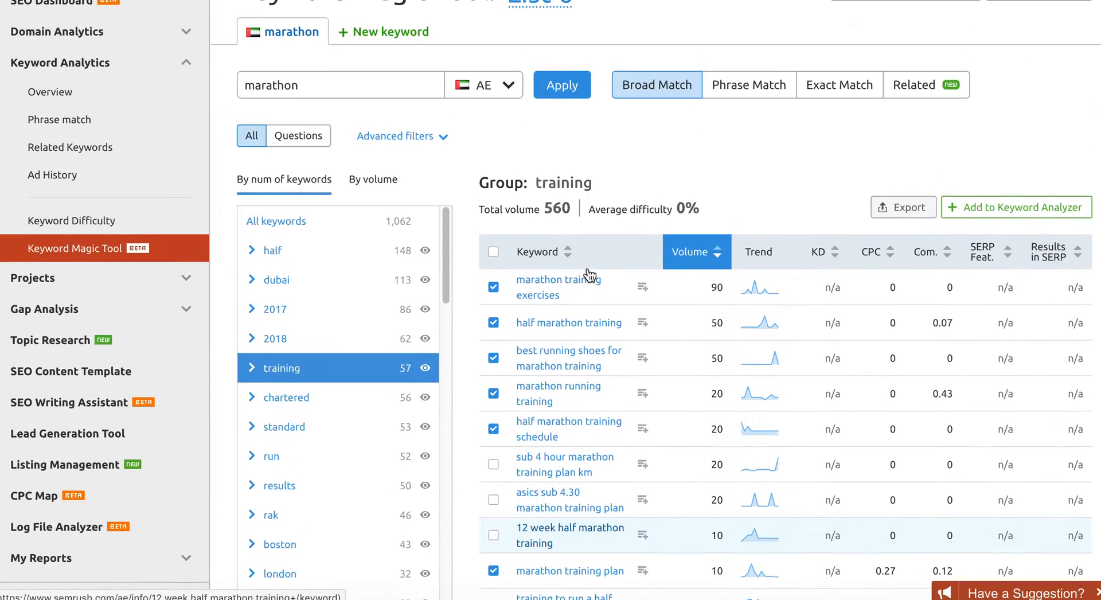
left_click(986, 205)
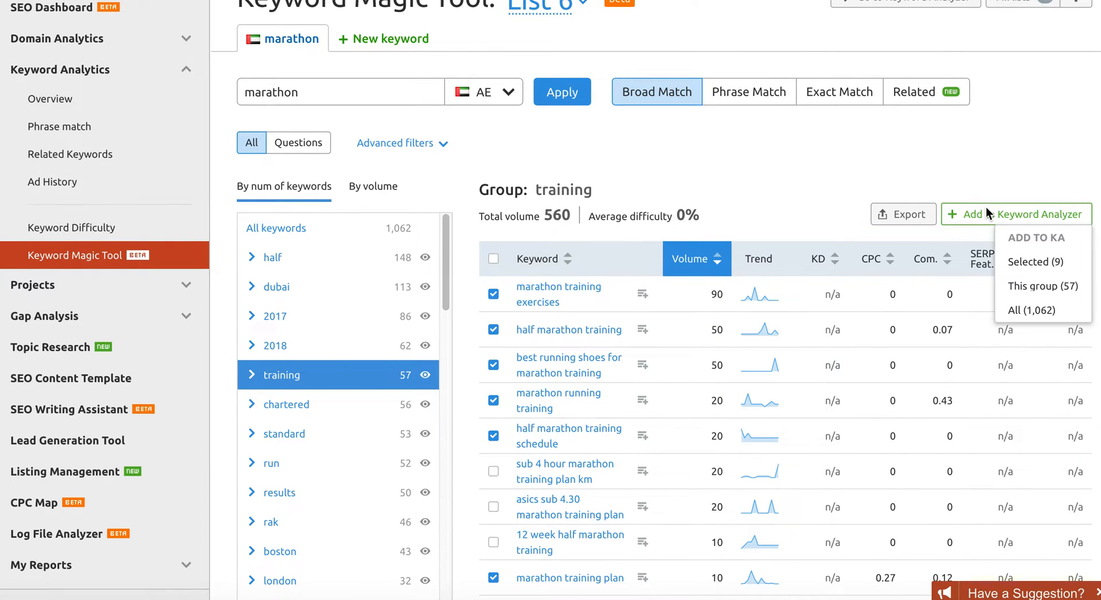
left_click(1026, 262)
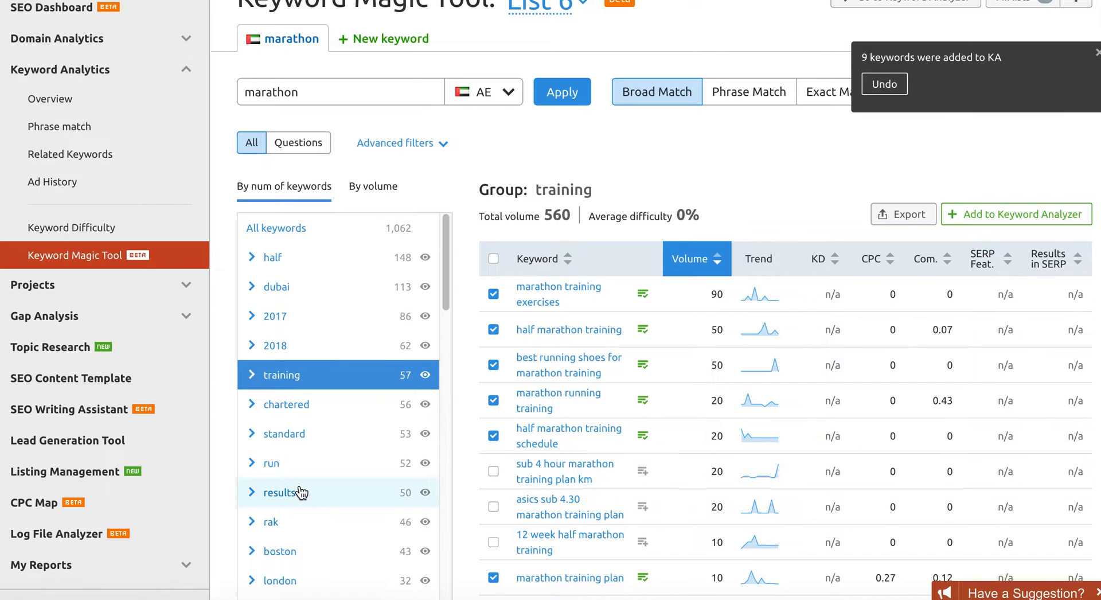
- Filter the keywords to the half group and select half marathon and dubai half marathon
left_click(273, 258)
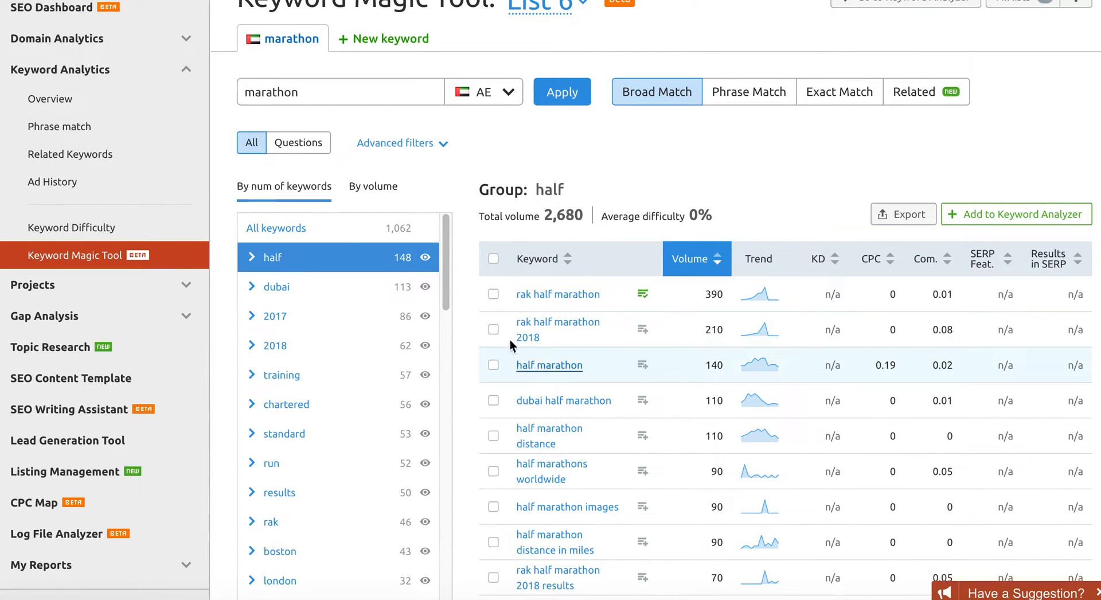
left_click(493, 365)
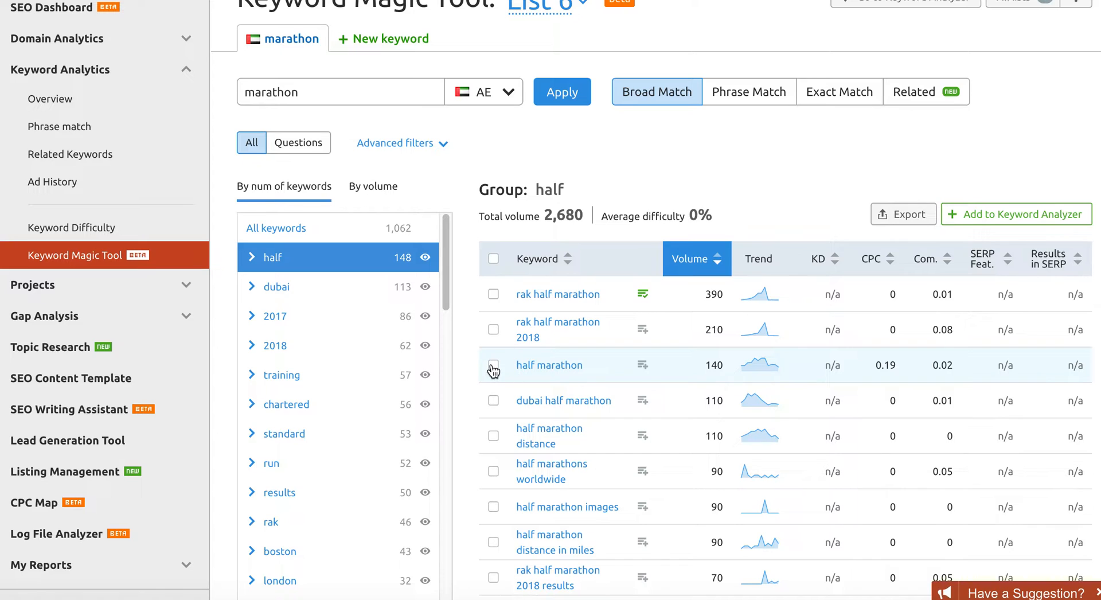
left_click(494, 401)
- Review the remaining keywords in the half group for further relevant candidates
scroll(497, 480, "down", 3)
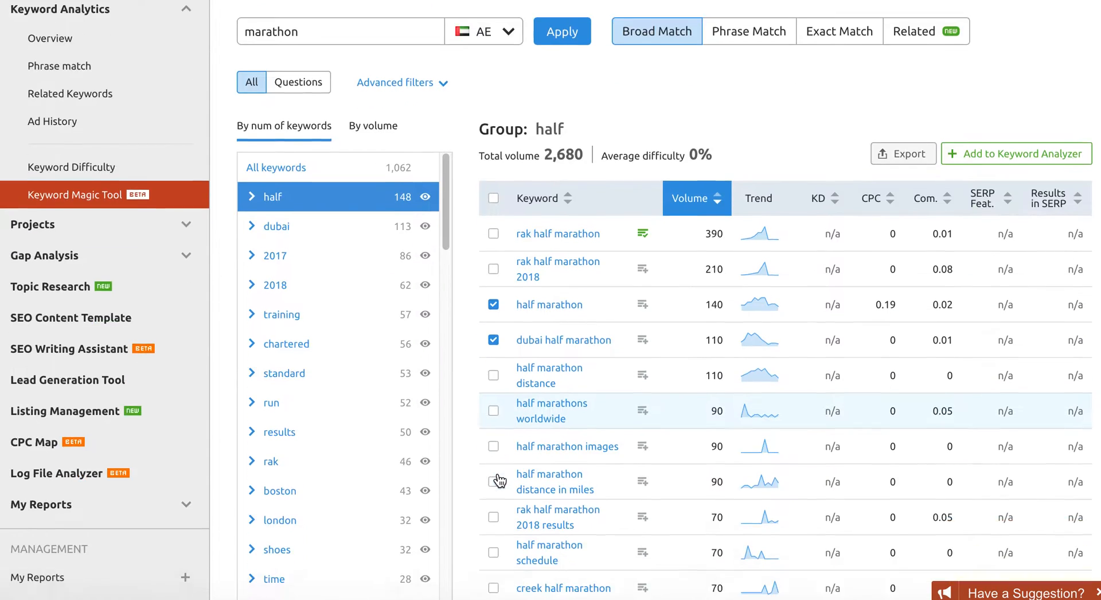
scroll(498, 474, "down", 2)
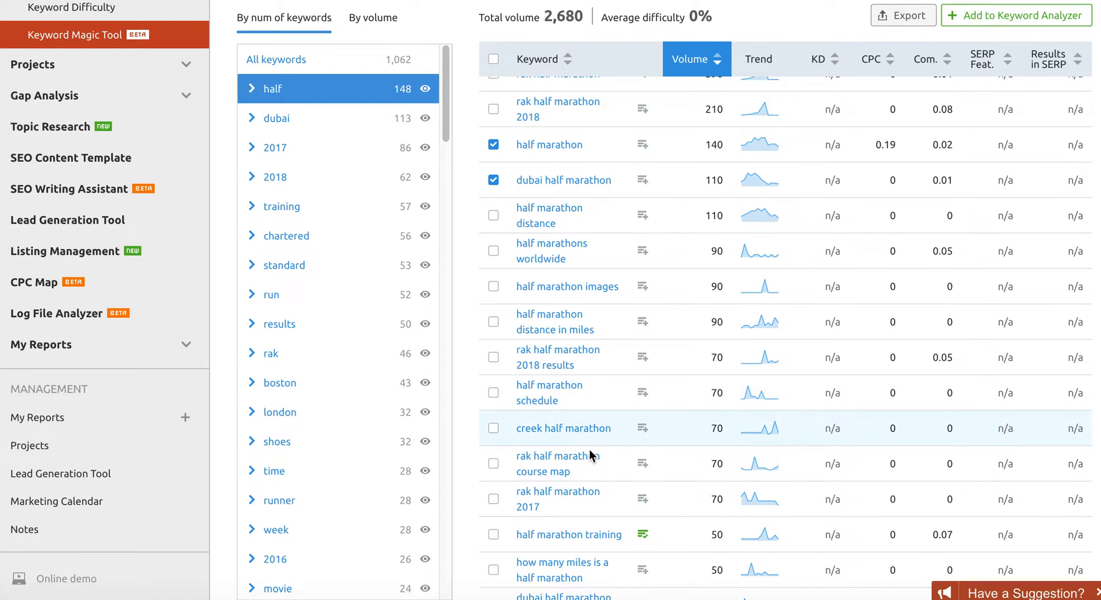
scroll(562, 471, "down", 2)
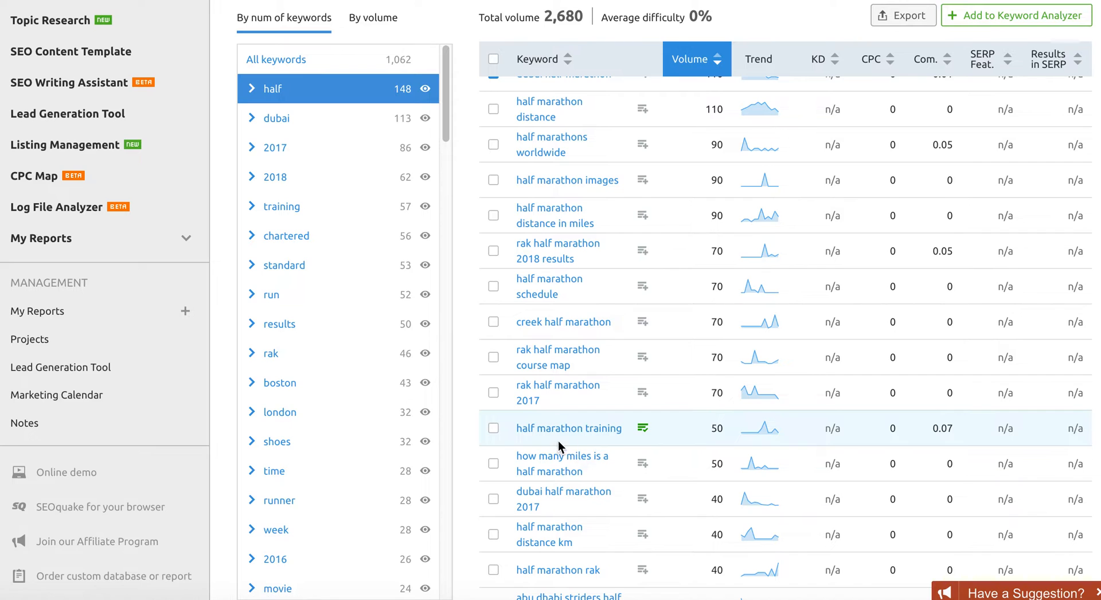
scroll(558, 440, "down", 2)
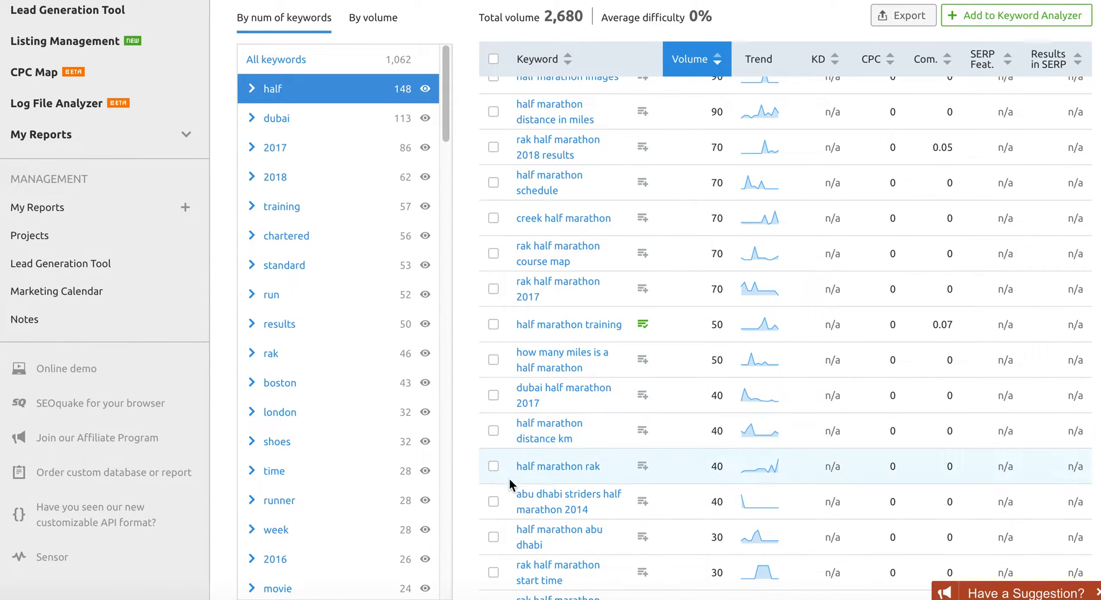
scroll(576, 313, "up", 3)
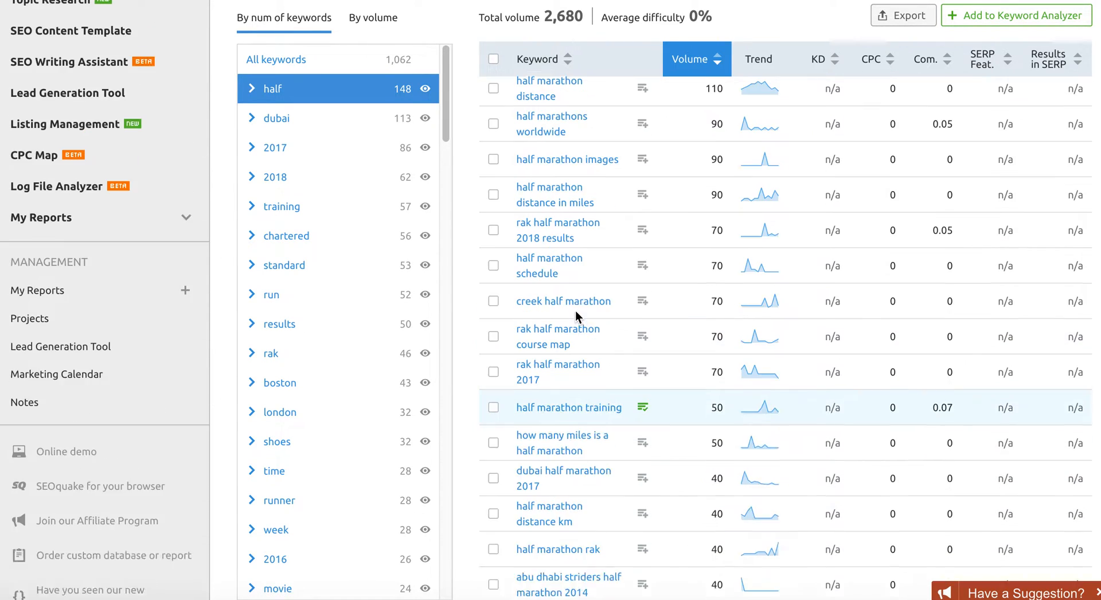
scroll(576, 316, "up", 1)
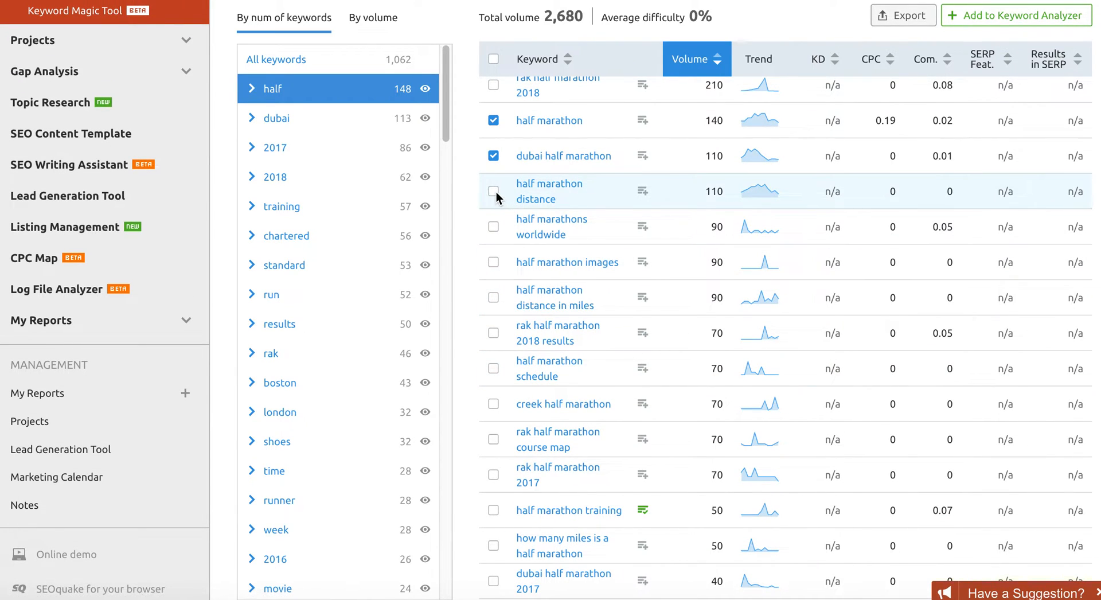
scroll(515, 229, "up", 2)
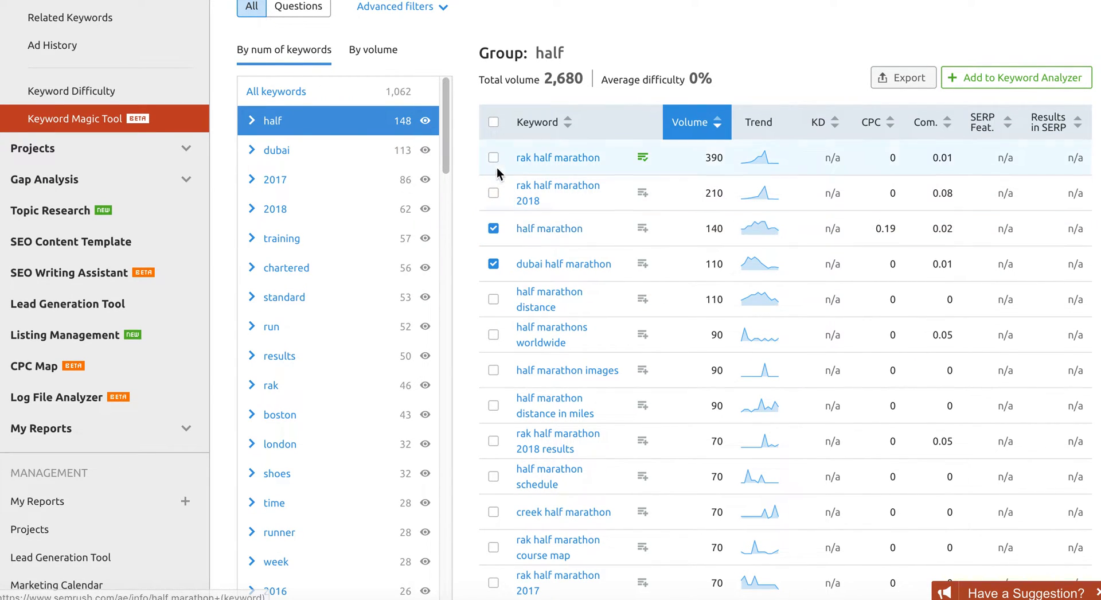
- Add only the selected half group keywords to Keyword Analyzer
left_click(981, 77)
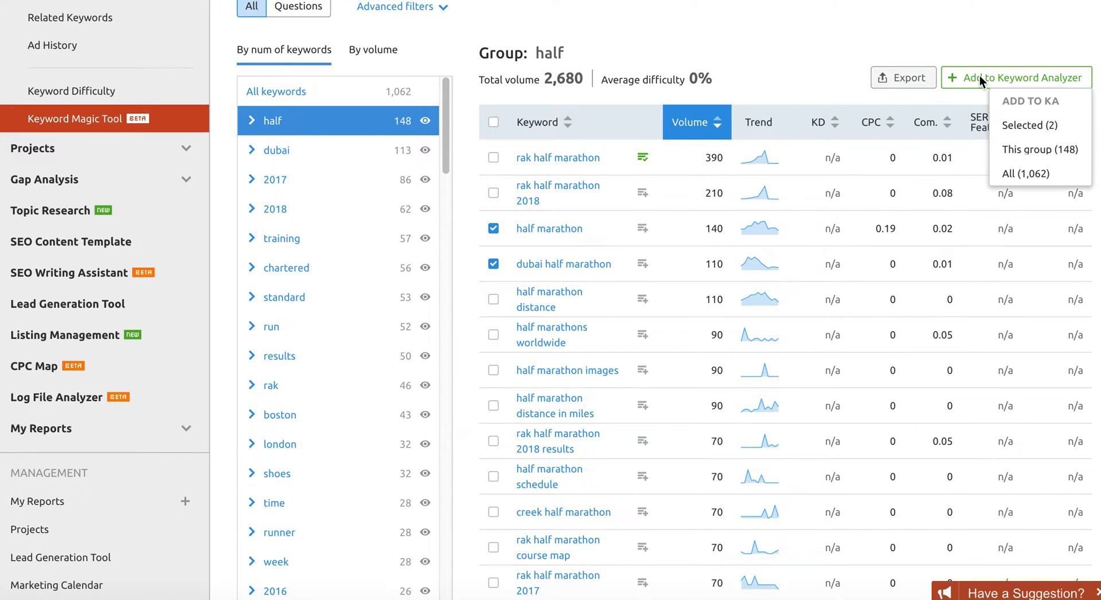
left_click(1019, 126)
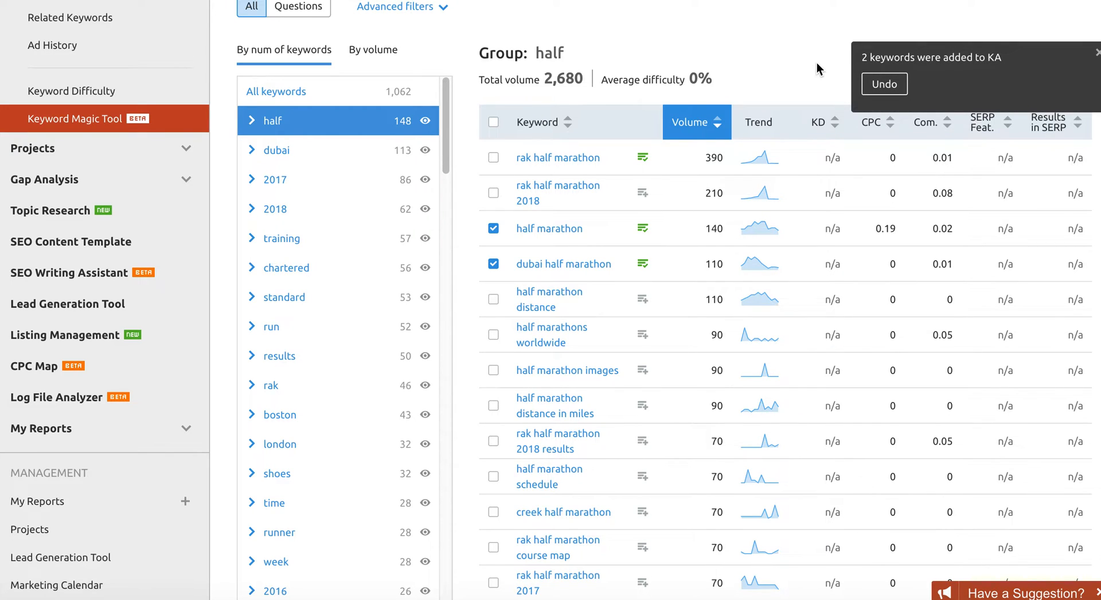
scroll(817, 64, "up", 5)
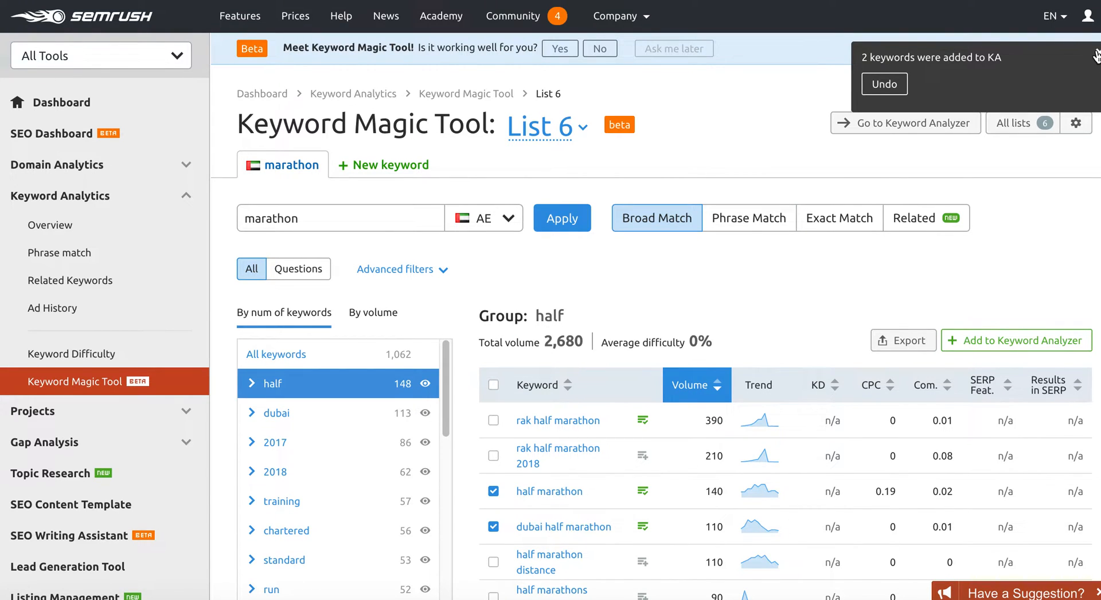
- Return to all marathon keywords and examine the Phrase Match and Related keyword results
left_click(1097, 55)
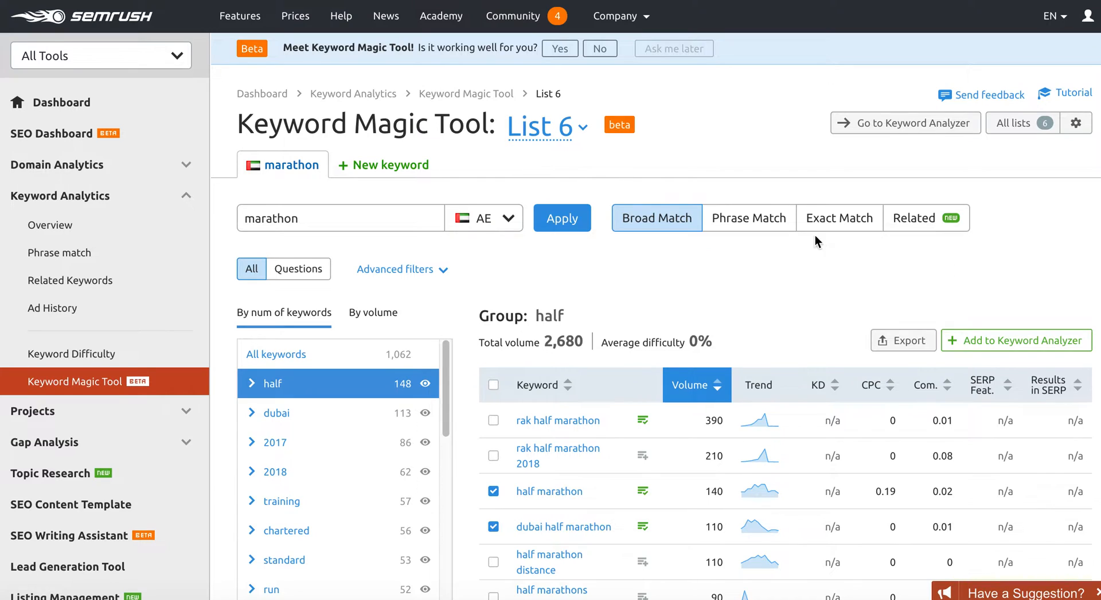
left_click(269, 361)
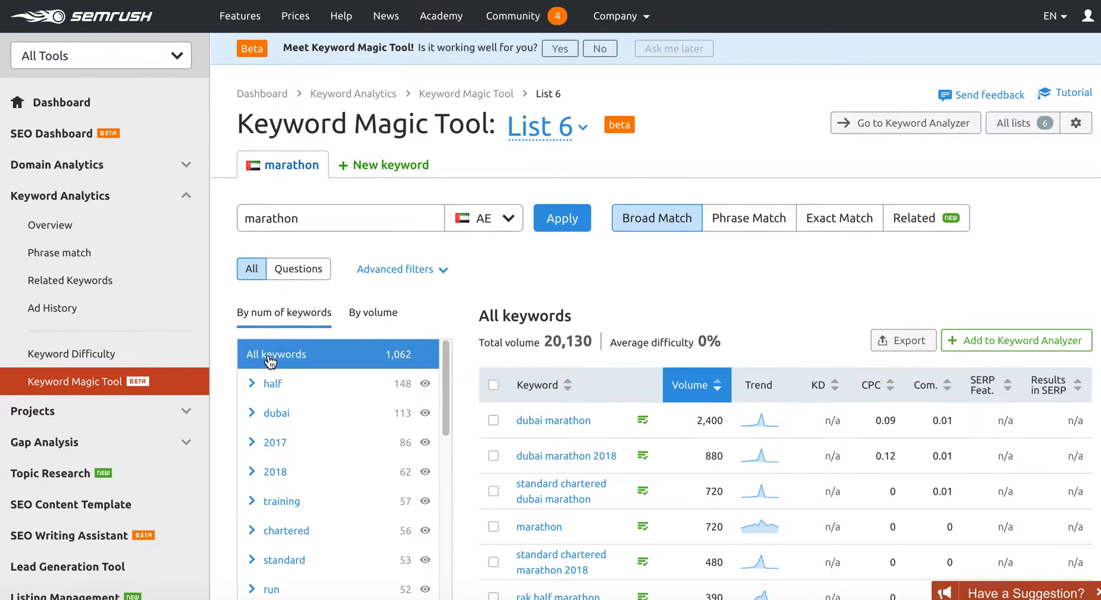
left_click(753, 218)
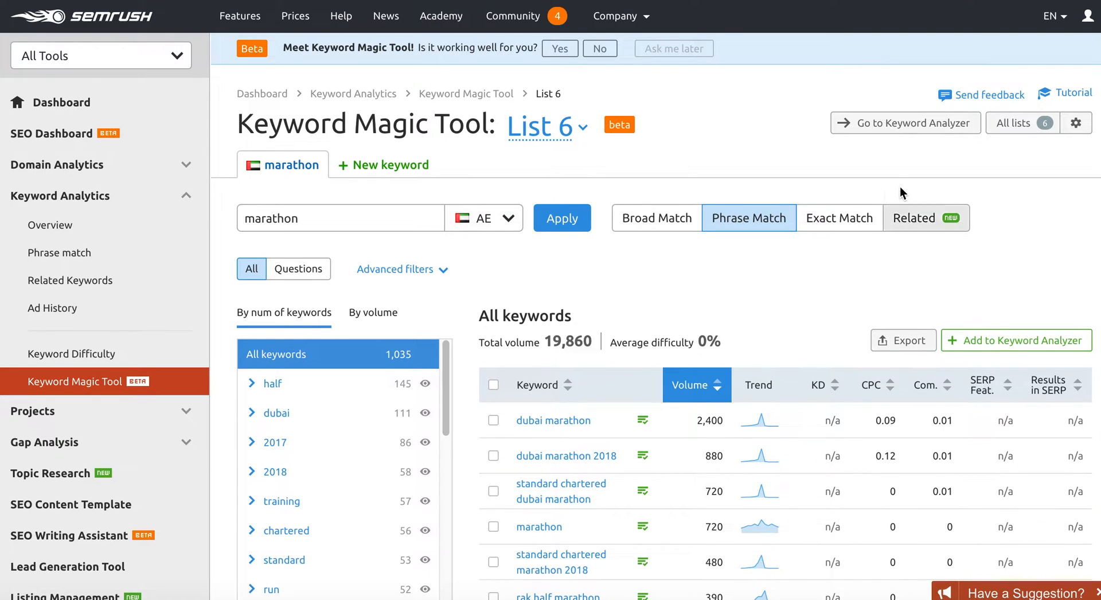
left_click(908, 218)
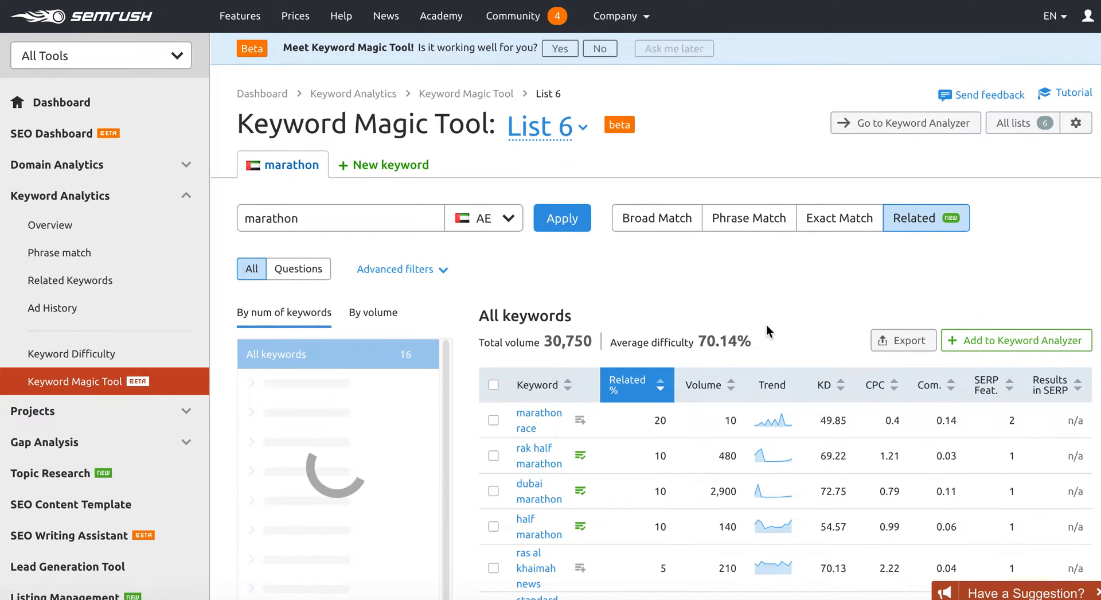
scroll(766, 325, "down", 2)
scroll(767, 326, "up", 2)
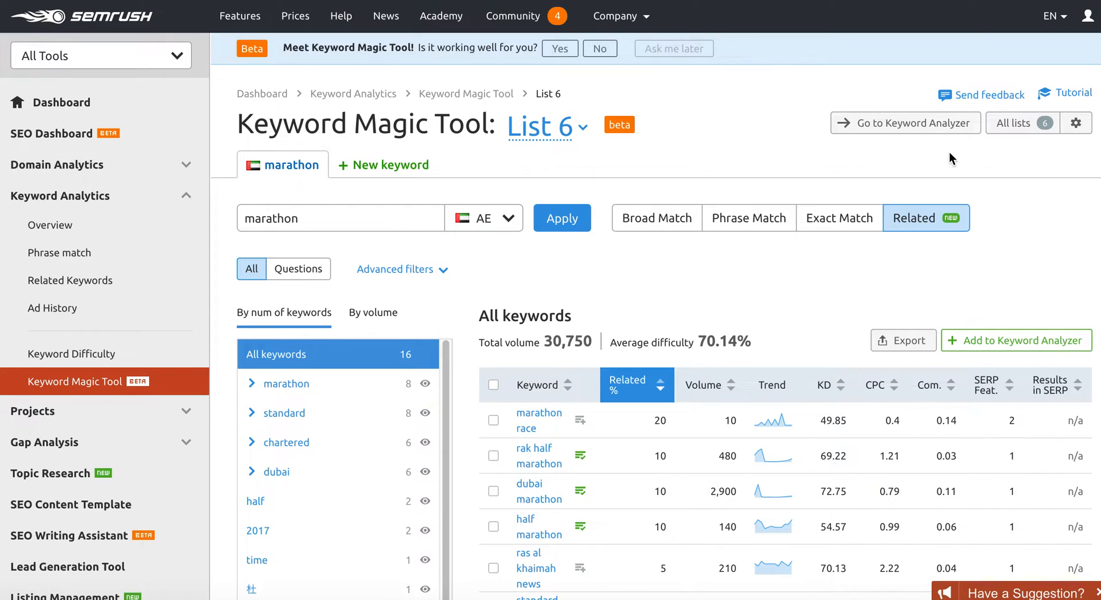
- Open the list in Keyword Analyzer and update the metrics for all keywords
left_click(909, 126)
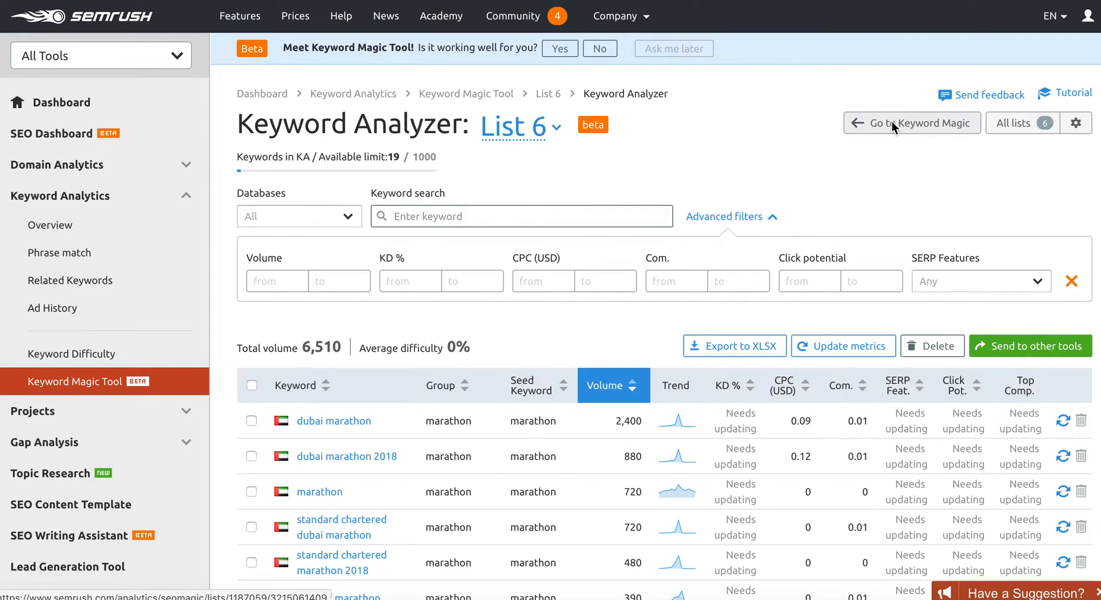
scroll(590, 302, "down", 2)
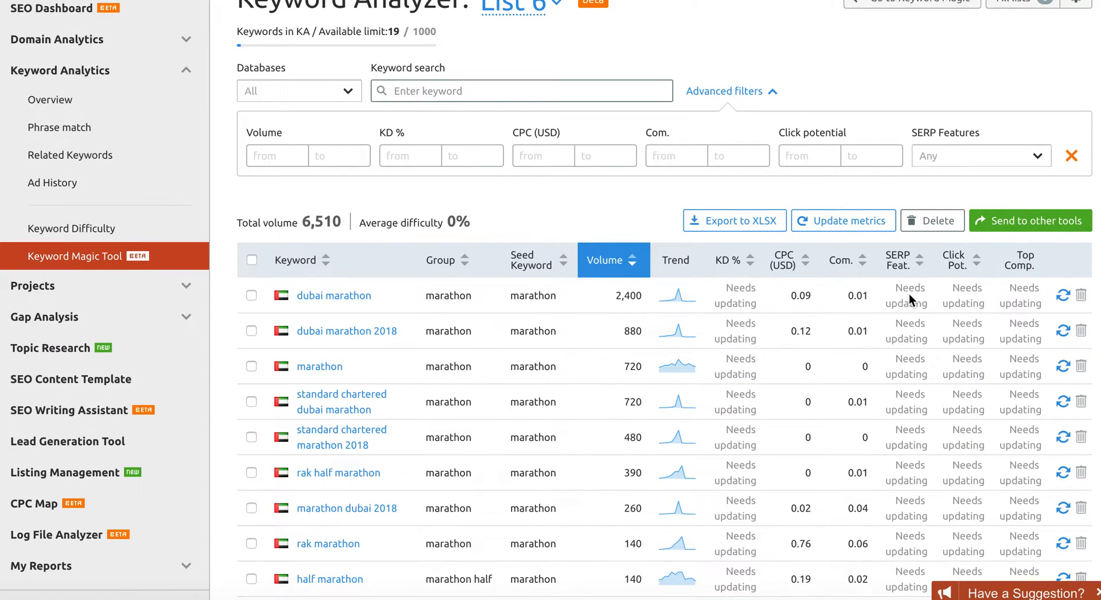
left_click(834, 220)
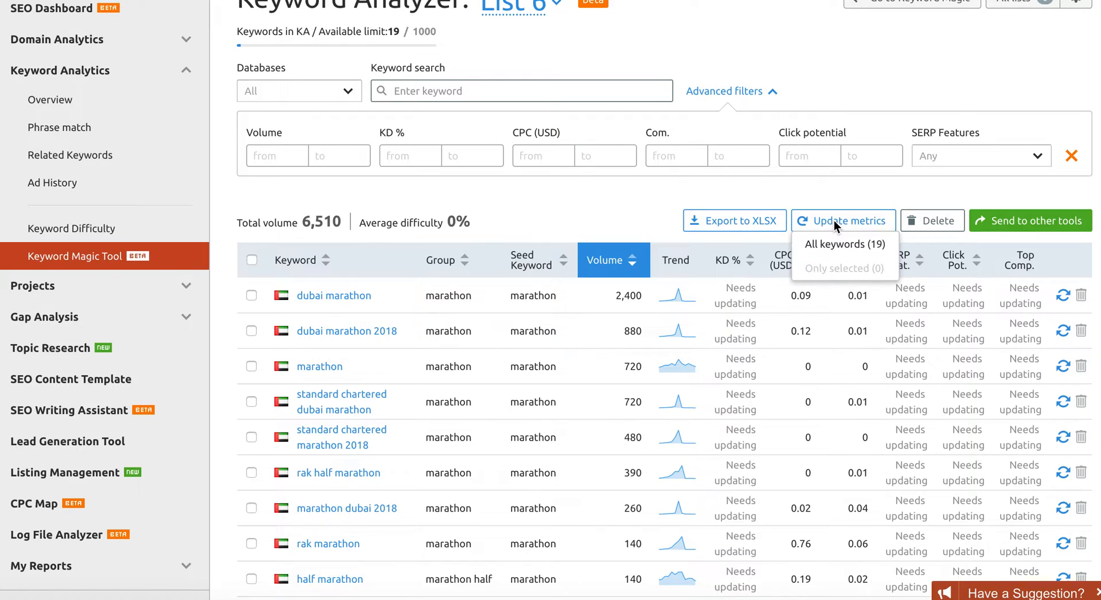
left_click(828, 242)
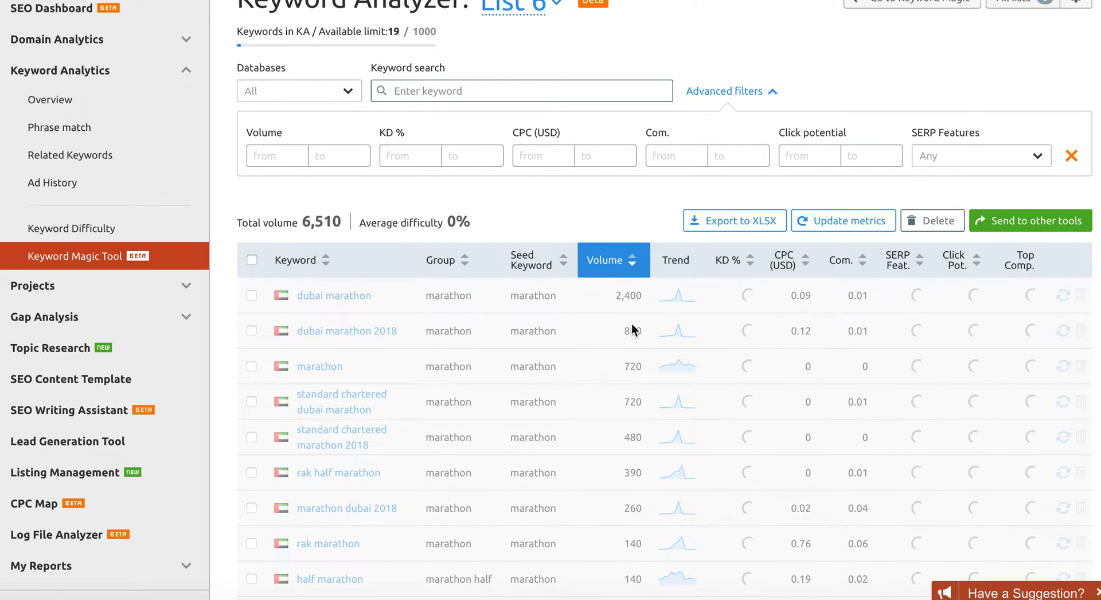
- Examine the updated metrics and the explanations of the KD, competition, click potential and top competitors columns
scroll(632, 329, "down", 2)
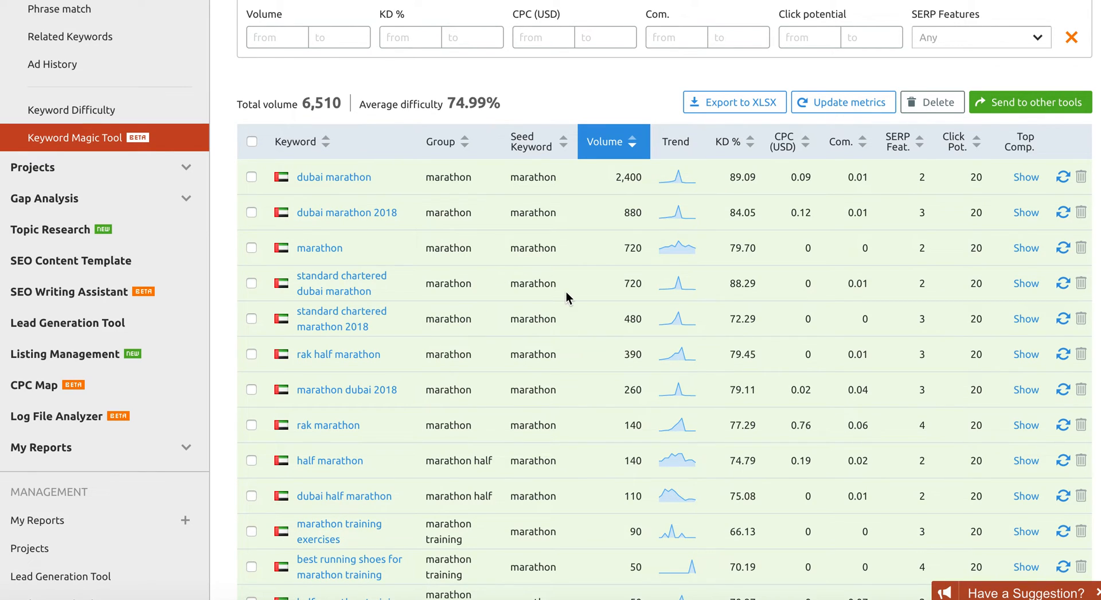
mouse_move(731, 147)
mouse_move(846, 144)
mouse_move(959, 153)
mouse_move(1026, 149)
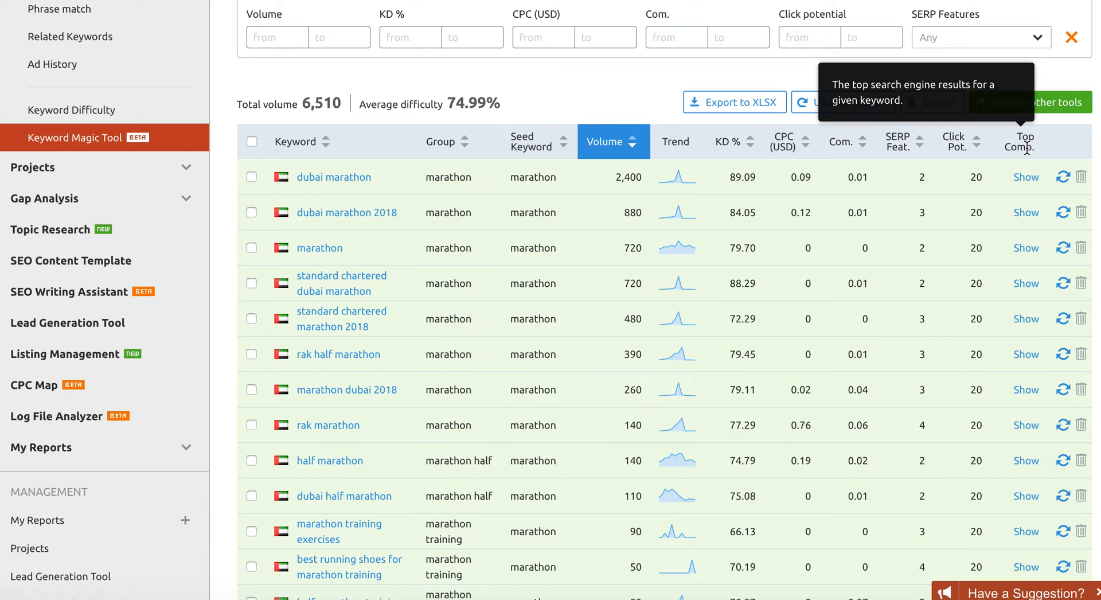
- Review the top competitors for the dubai marathon keyword and return to the keyword metrics table
left_click(1027, 177)
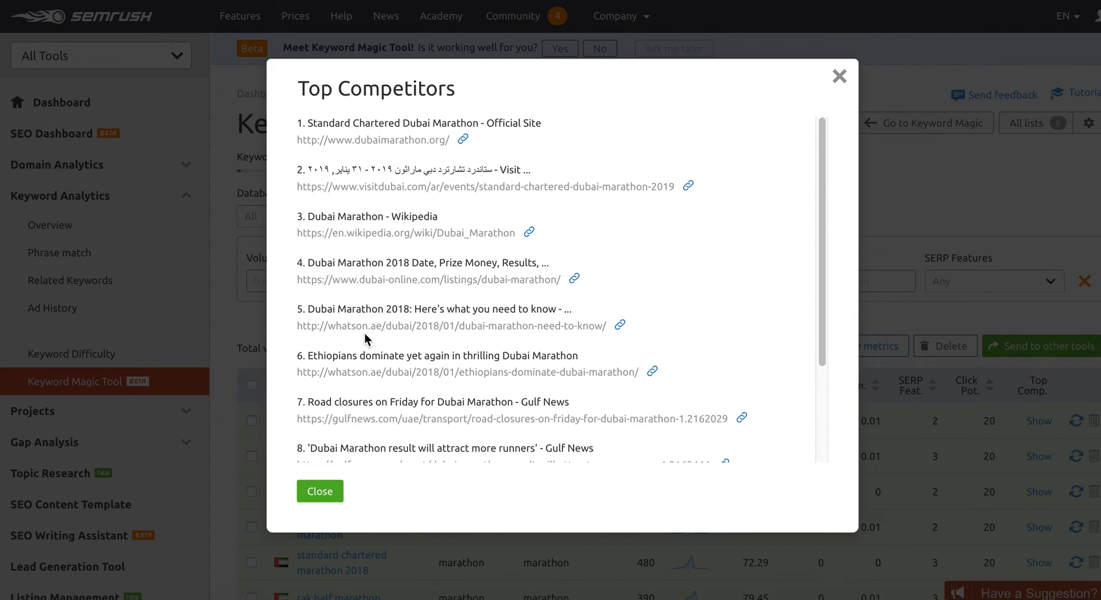
scroll(439, 356, "down", 3)
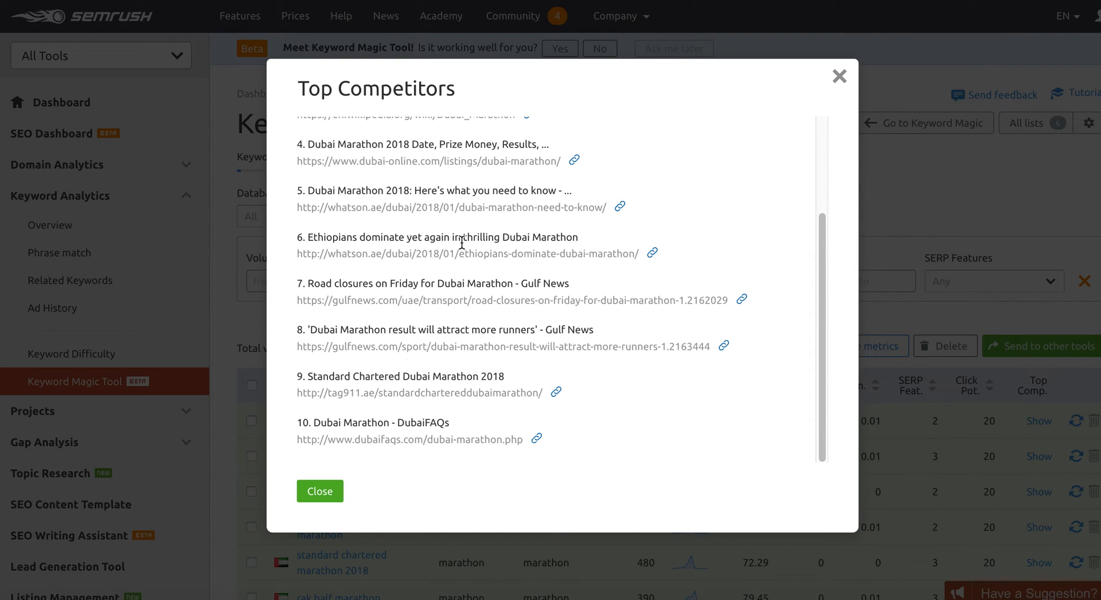
scroll(463, 247, "up", 2)
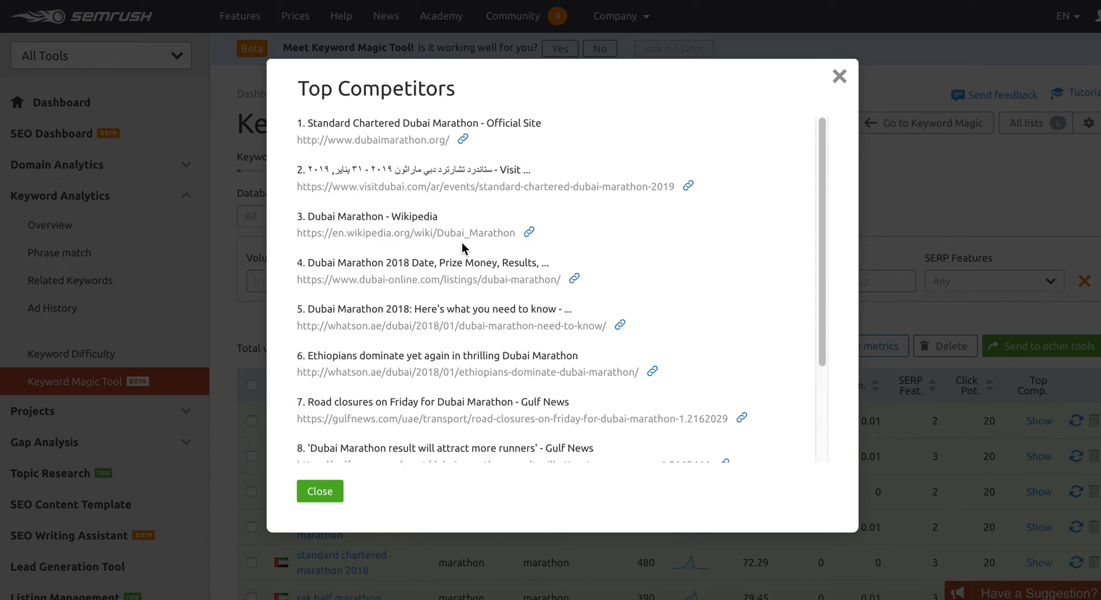
left_click(839, 77)
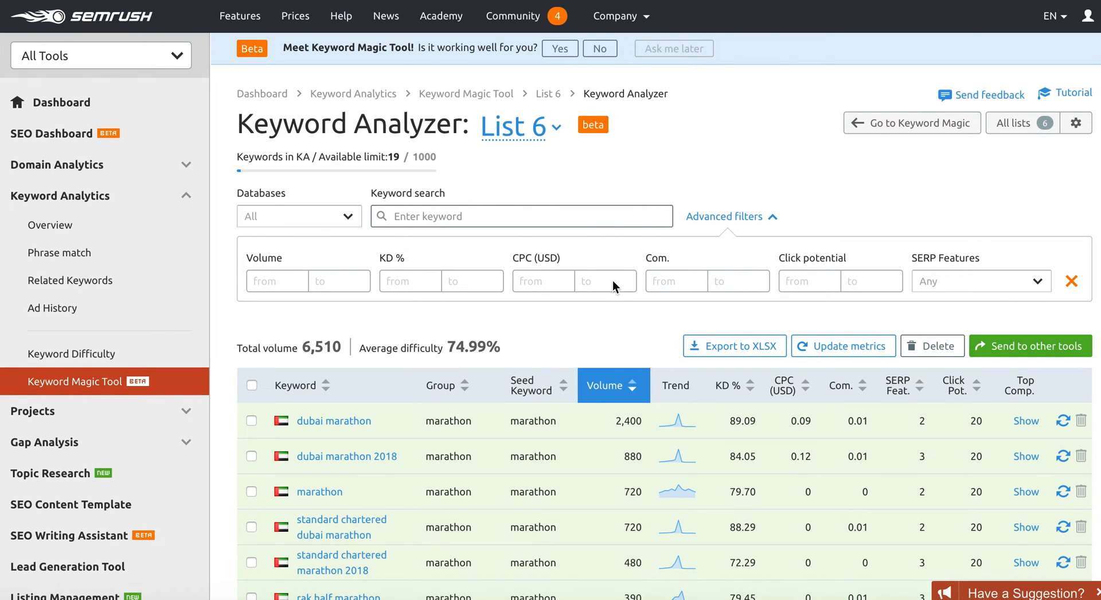
scroll(562, 322, "down", 1)
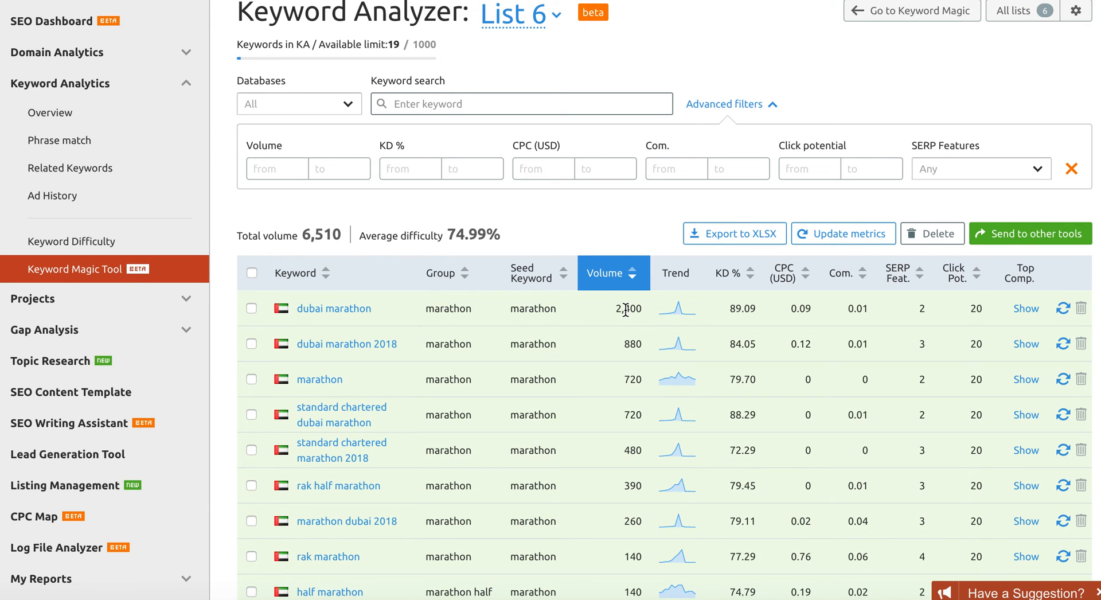
scroll(633, 394, "down", 1)
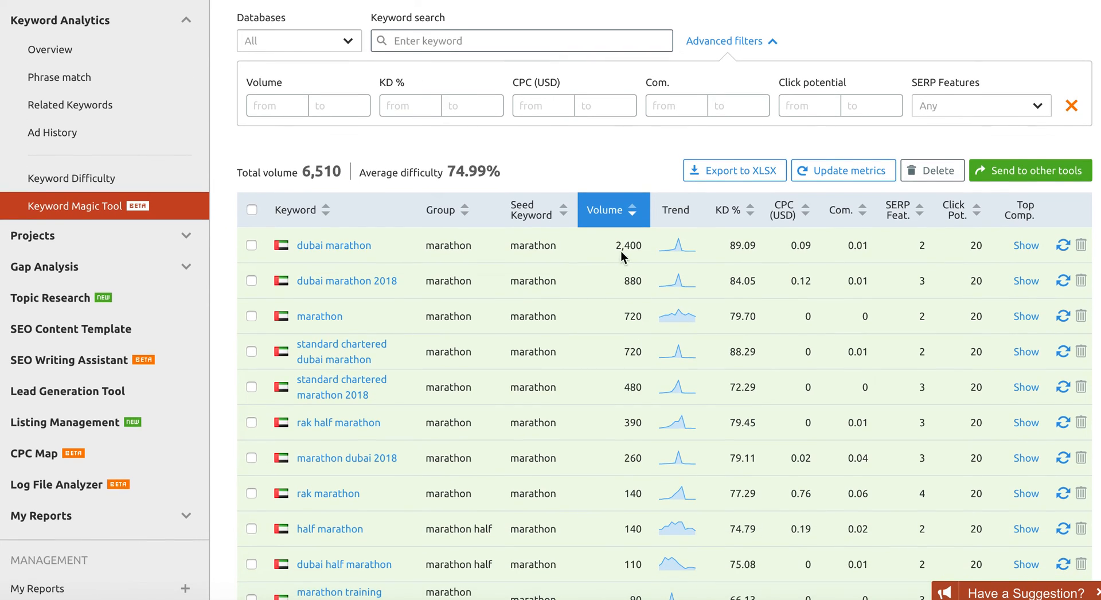